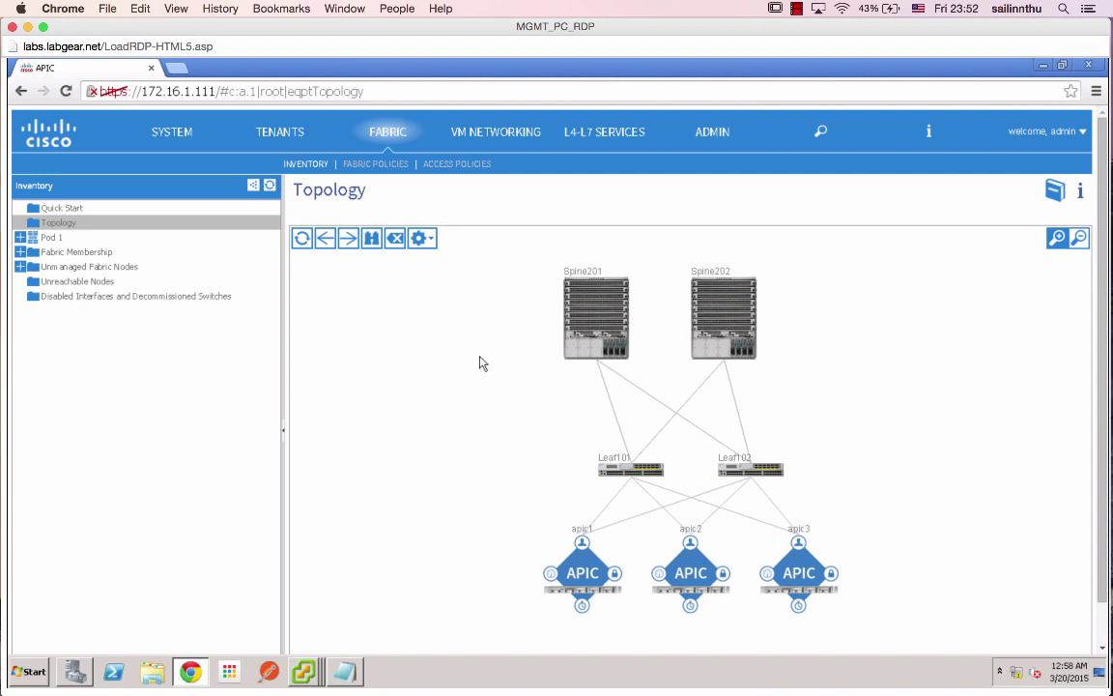
Start a new tenant and name it Tenant1
{"action": "left_click", "coordinate": [280, 133]}
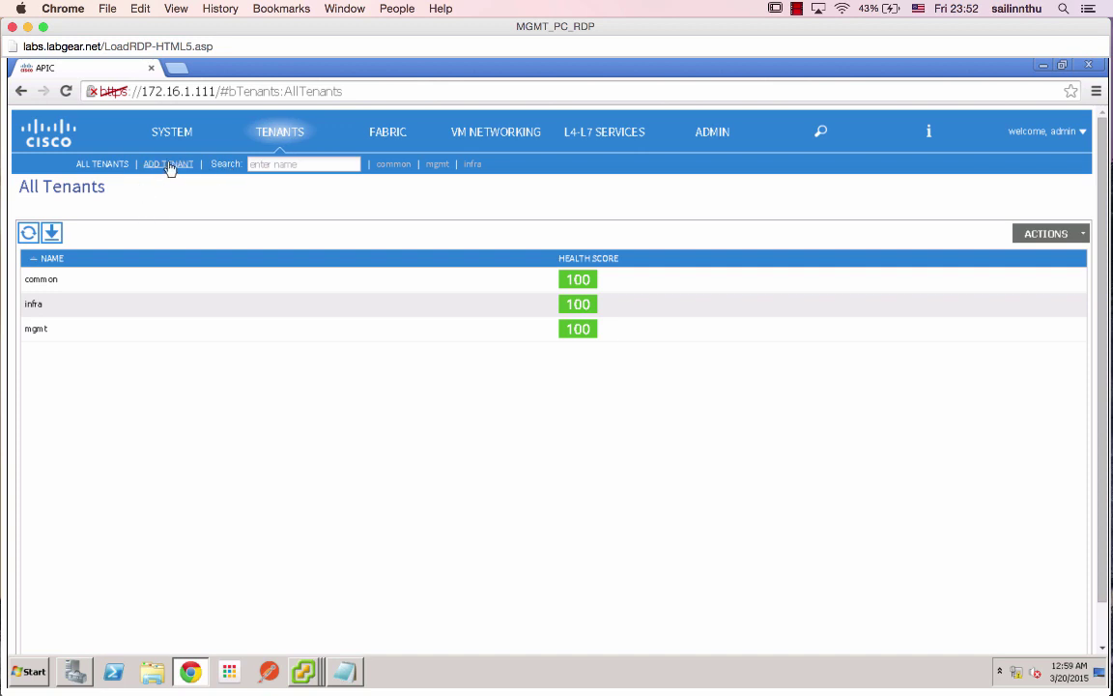
{"action": "left_click", "coordinate": [169, 166]}
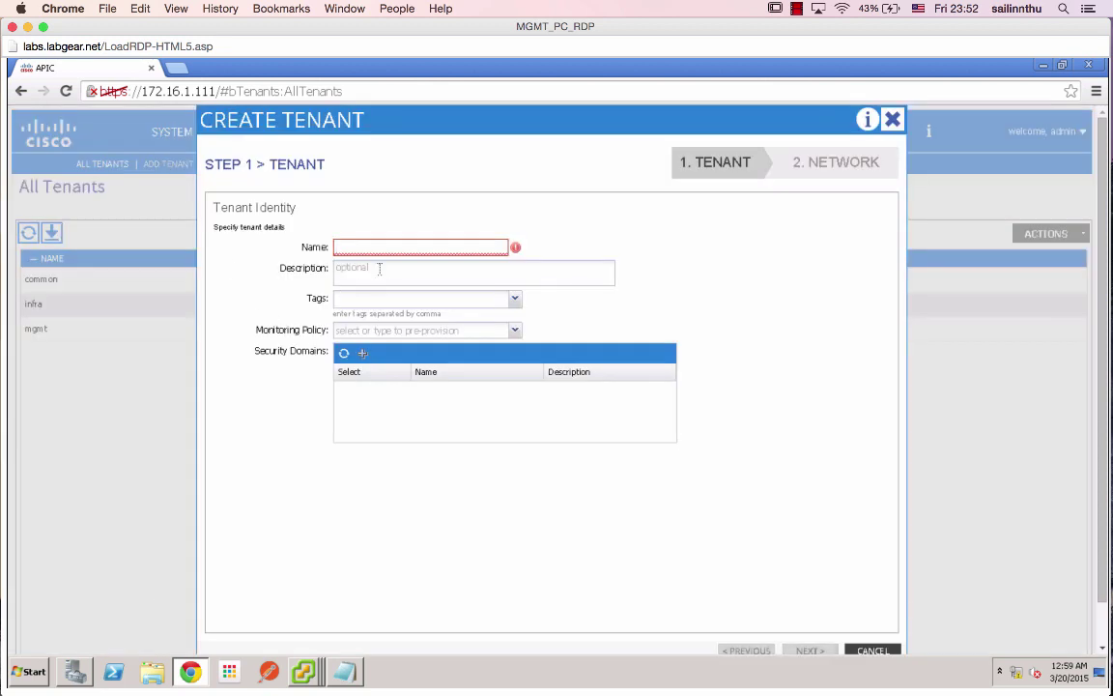
{"action": "type", "text": "Ten"}
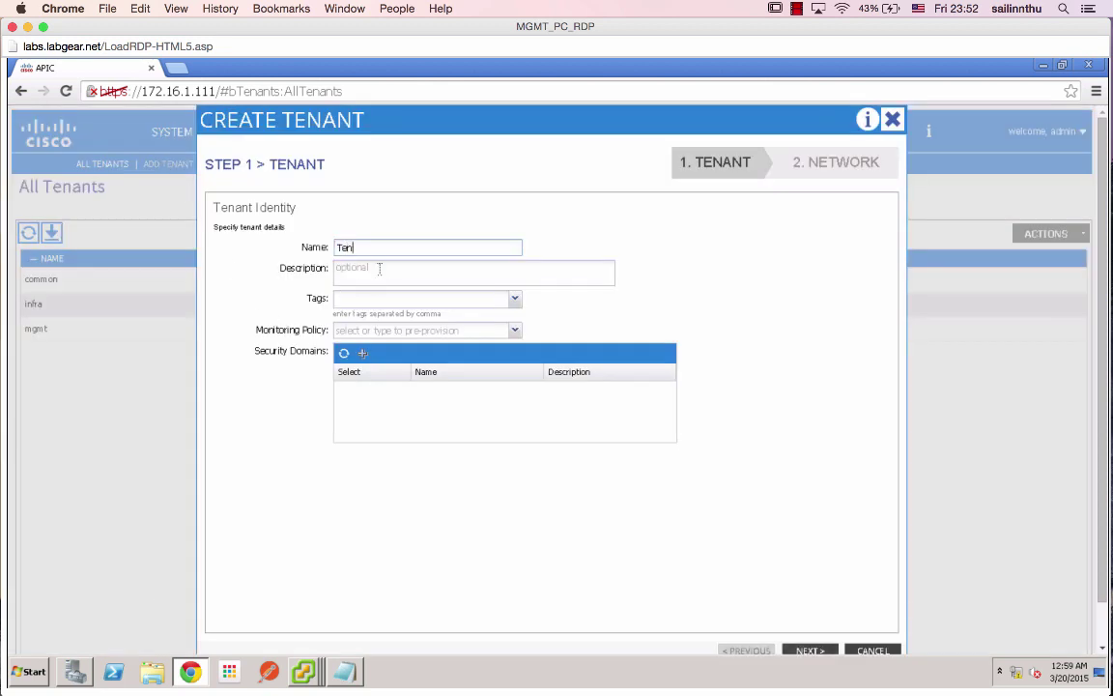
{"action": "type", "text": "ant1"}
Create a security domain named Tenant1 from the new tenant's settings
{"action": "left_click", "coordinate": [392, 359]}
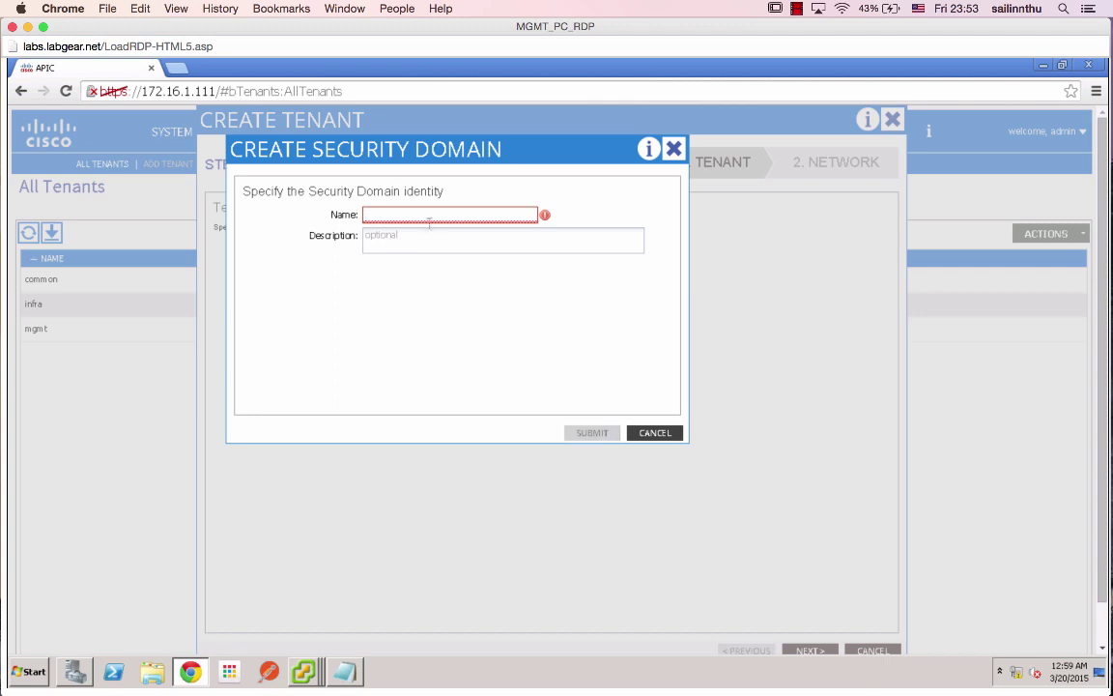
{"action": "type", "text": "Te"}
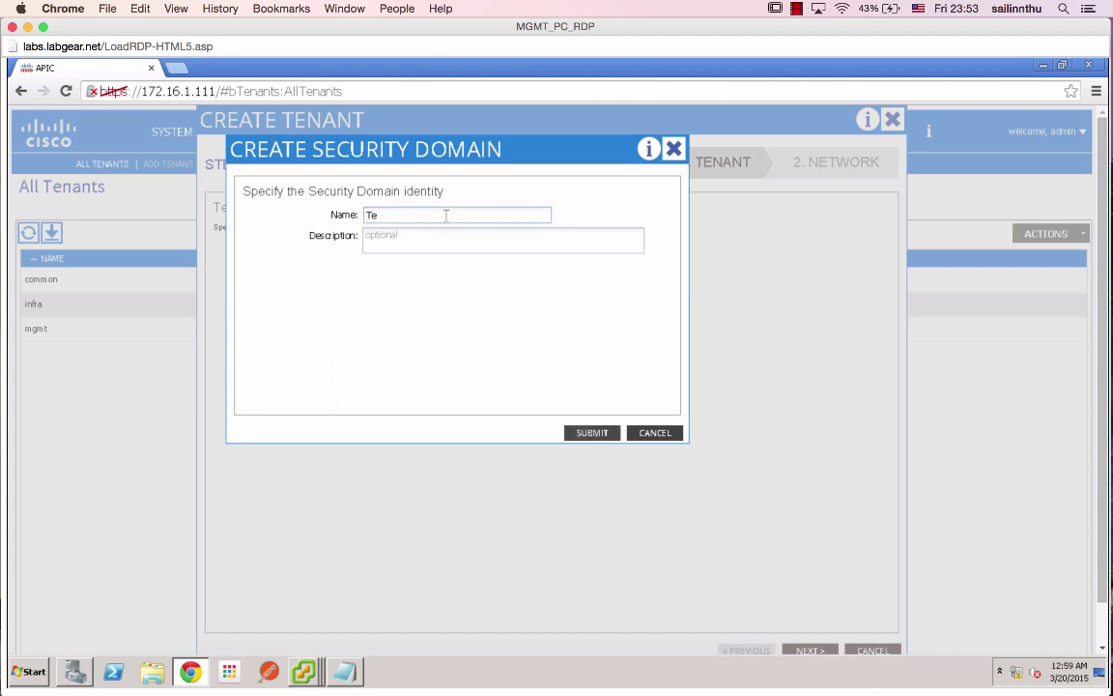
{"action": "type", "text": "nant1"}
{"action": "left_click", "coordinate": [603, 433]}
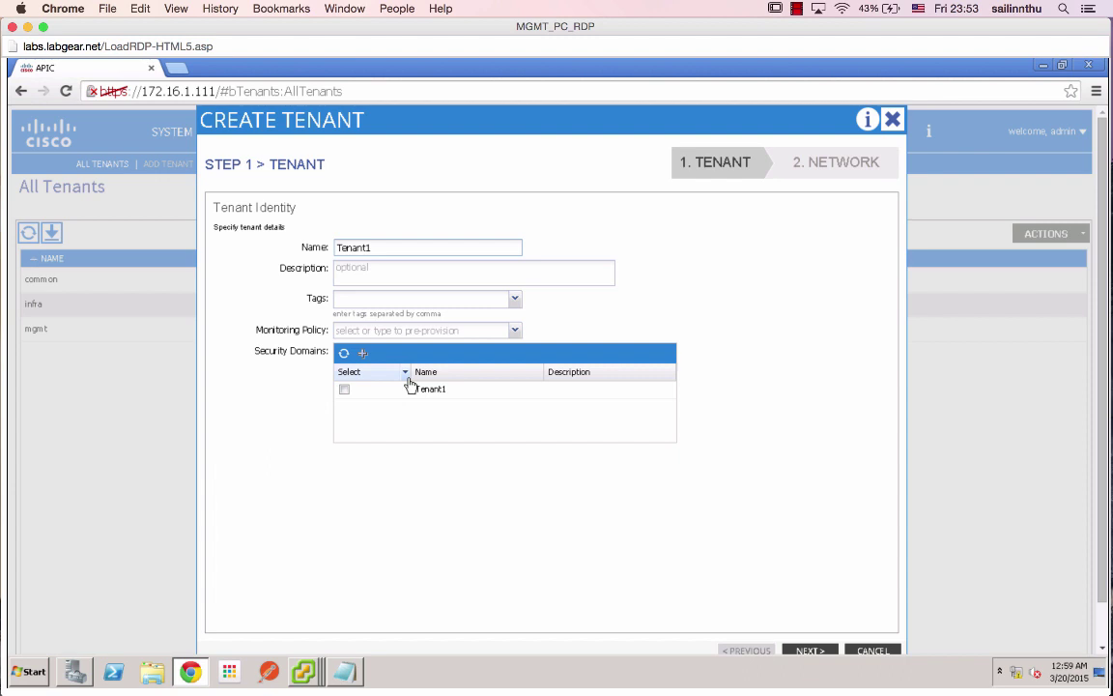
Assign the Tenant1 security domain to the tenant and finish creating it without adding a network
{"action": "left_click", "coordinate": [344, 390]}
{"action": "left_click", "coordinate": [811, 650]}
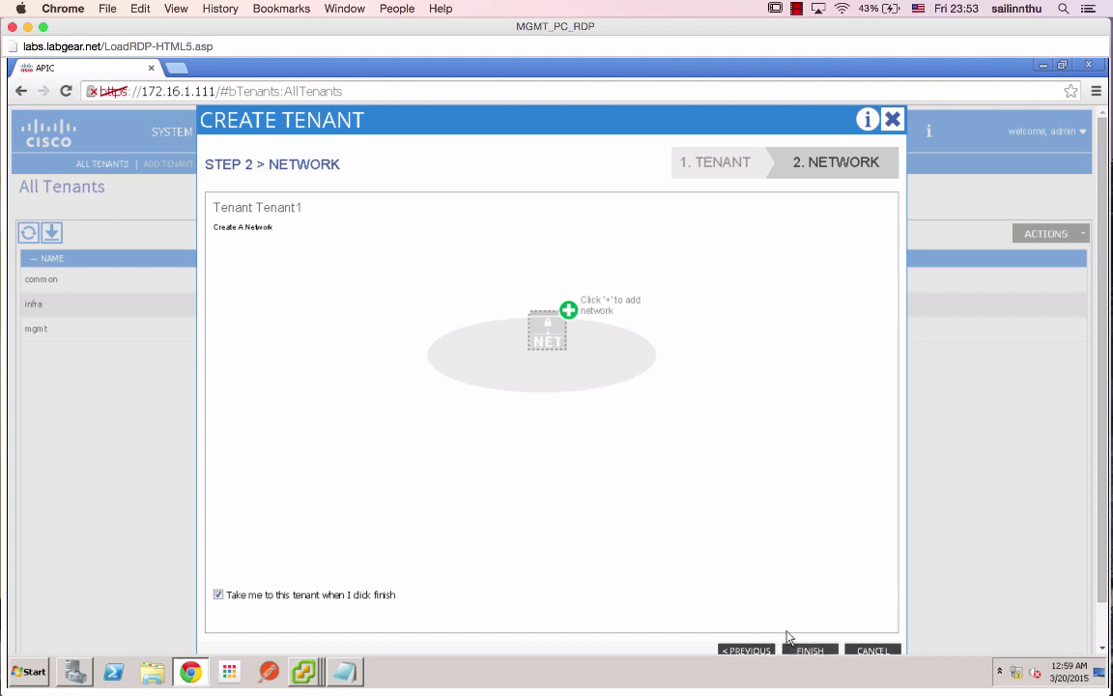
{"action": "left_click", "coordinate": [813, 652]}
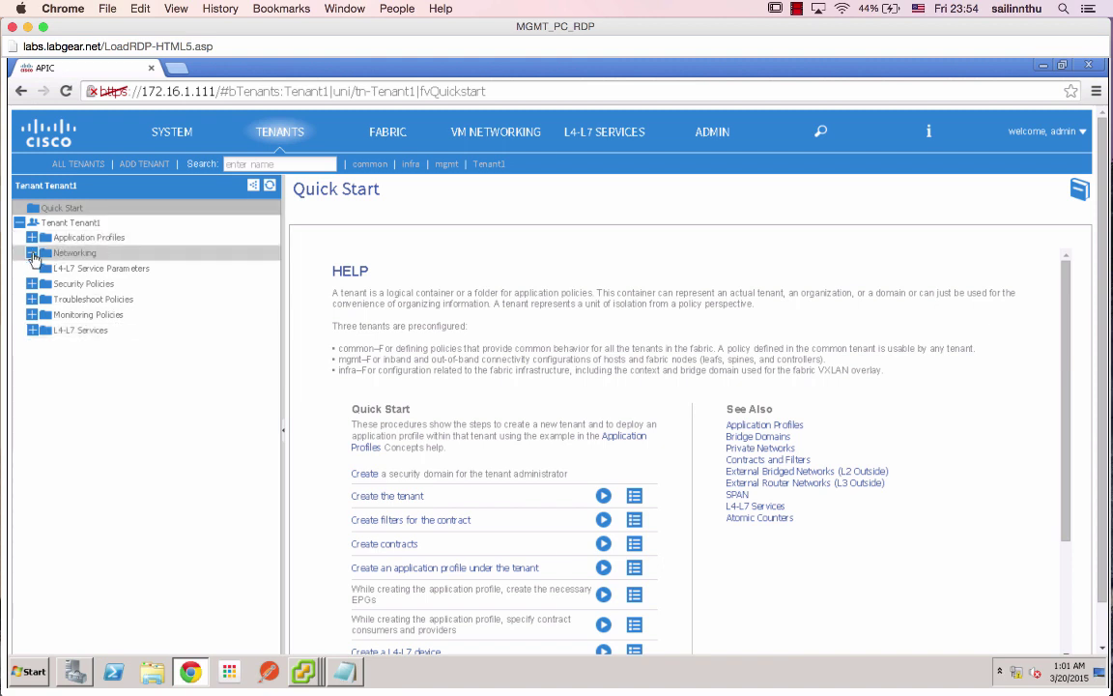
Create a private network named T1_Production in Tenant1, without creating a bridge domain along with it
{"action": "left_click", "coordinate": [32, 254]}
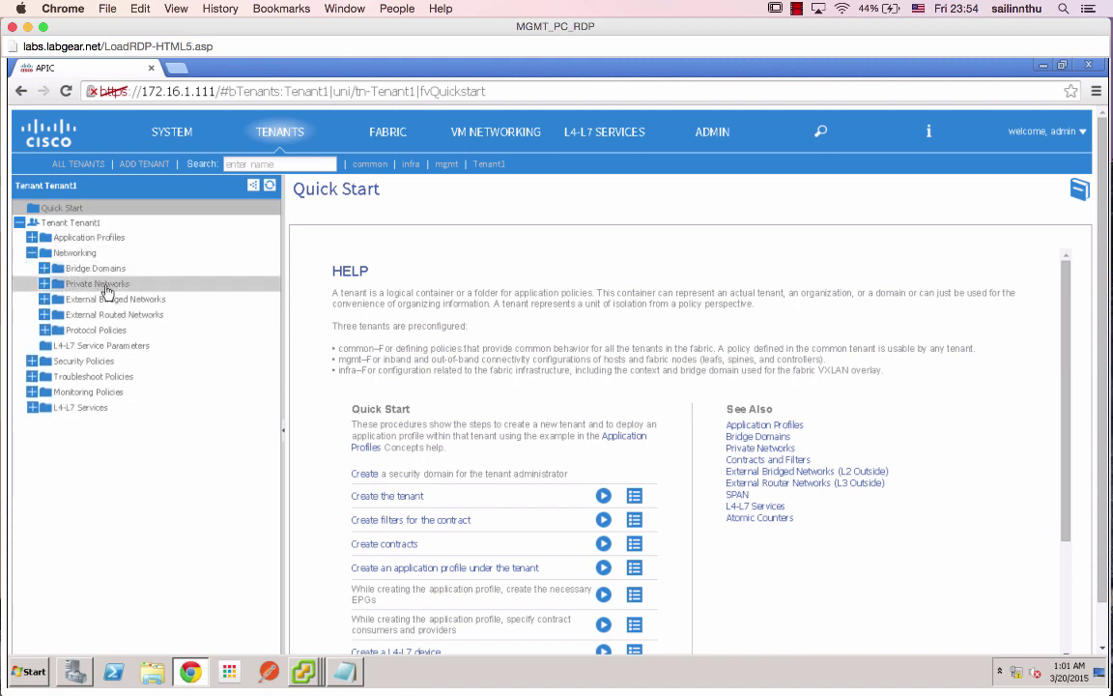
{"action": "right_click", "coordinate": [108, 289]}
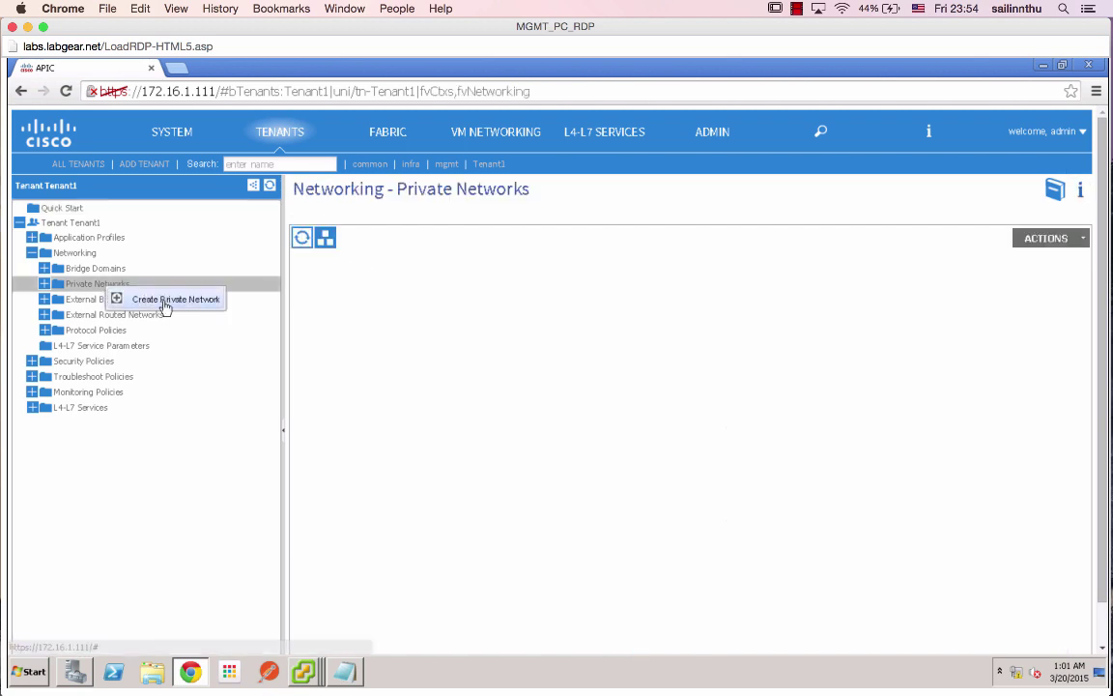
{"action": "left_click", "coordinate": [165, 304]}
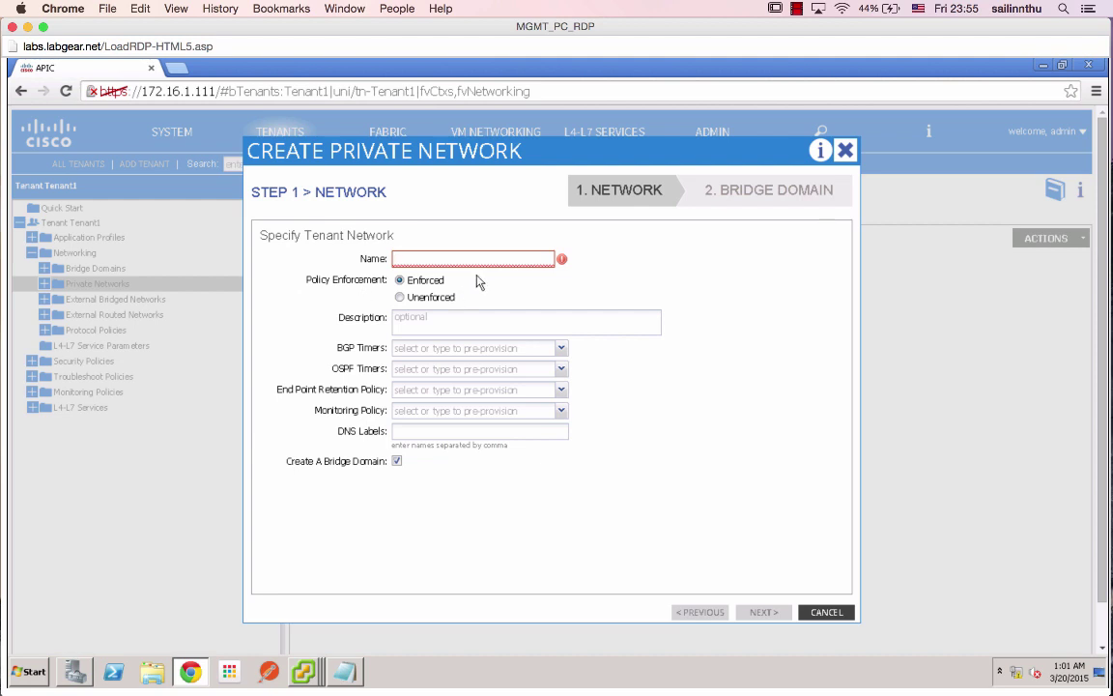
{"action": "type", "text": "T1_"}
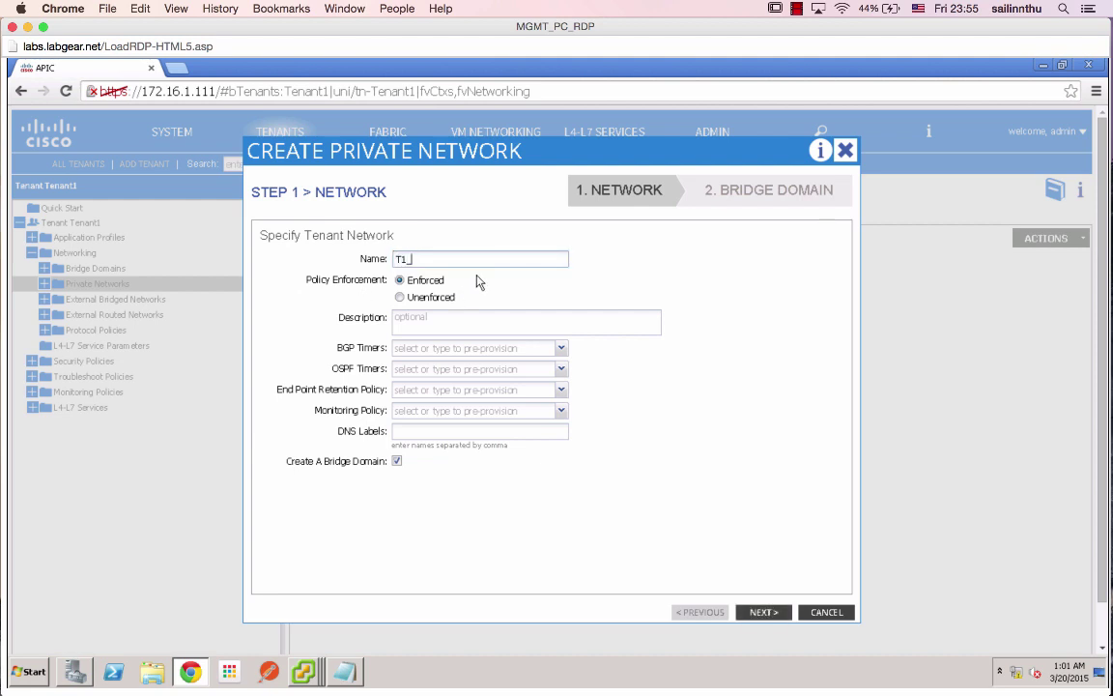
{"action": "type", "text": "Production"}
{"action": "left_click", "coordinate": [396, 462]}
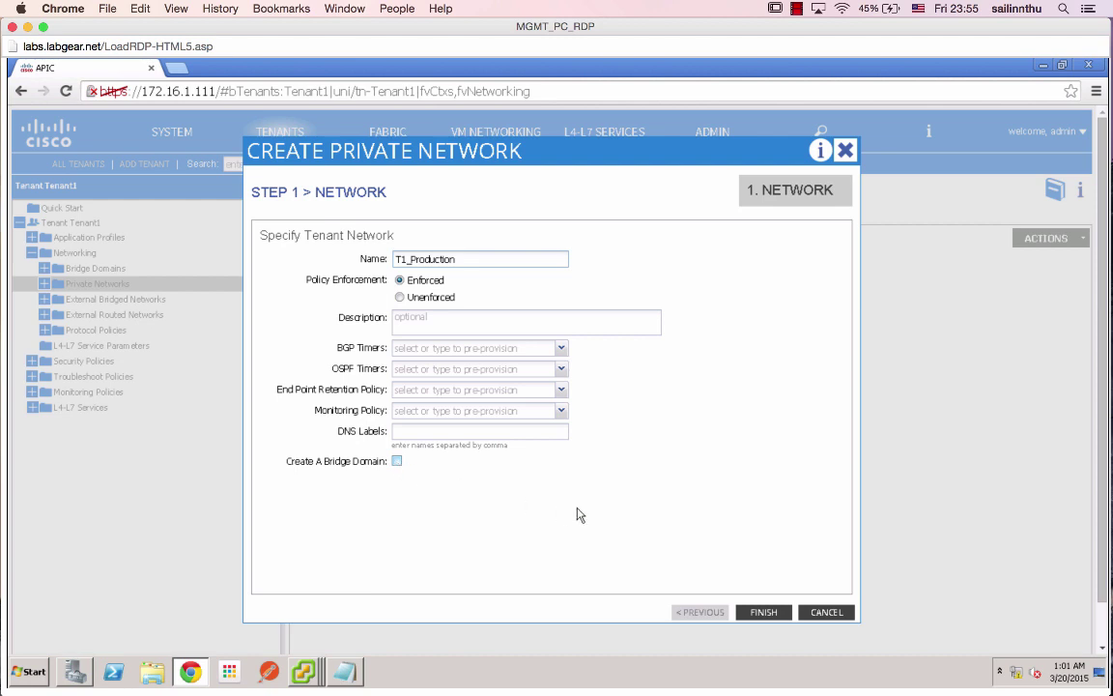
{"action": "left_click", "coordinate": [764, 613]}
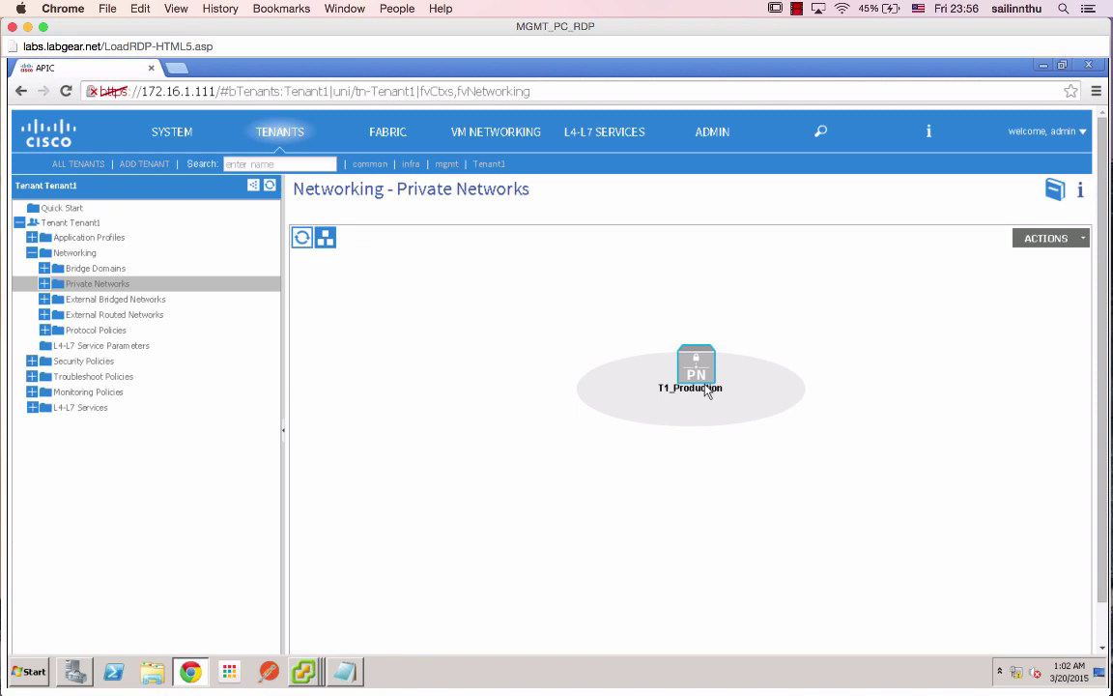
Create a bridge domain named VMData-Web in Tenant1 and associate it with the T1_Production network
{"action": "right_click", "coordinate": [100, 274]}
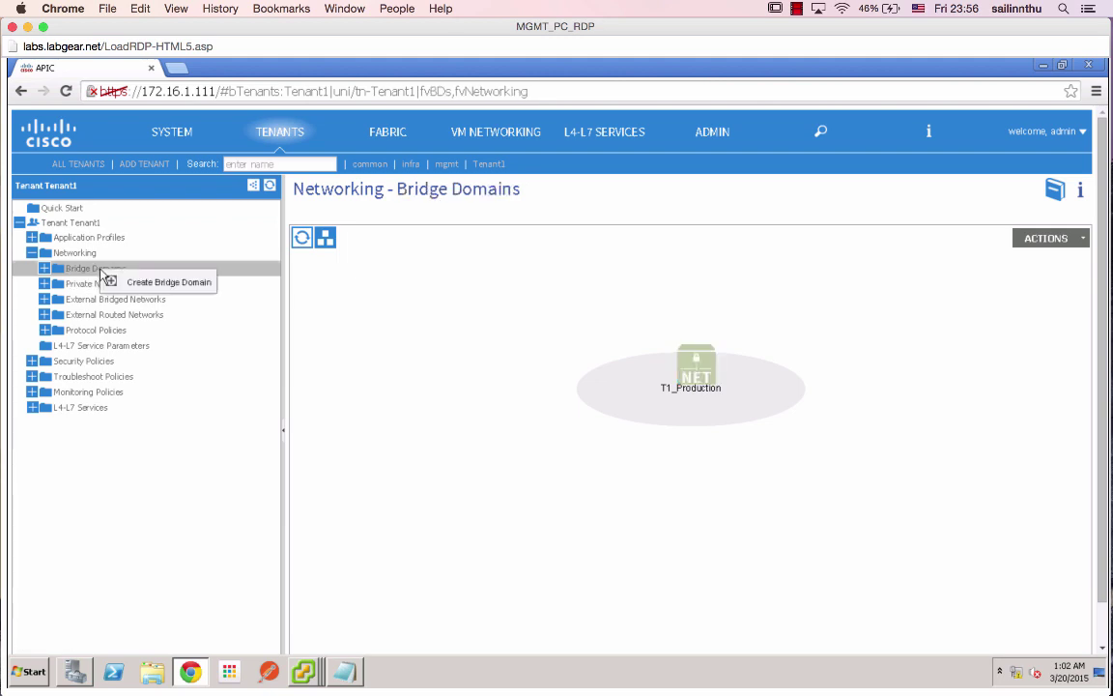
{"action": "left_click", "coordinate": [184, 286]}
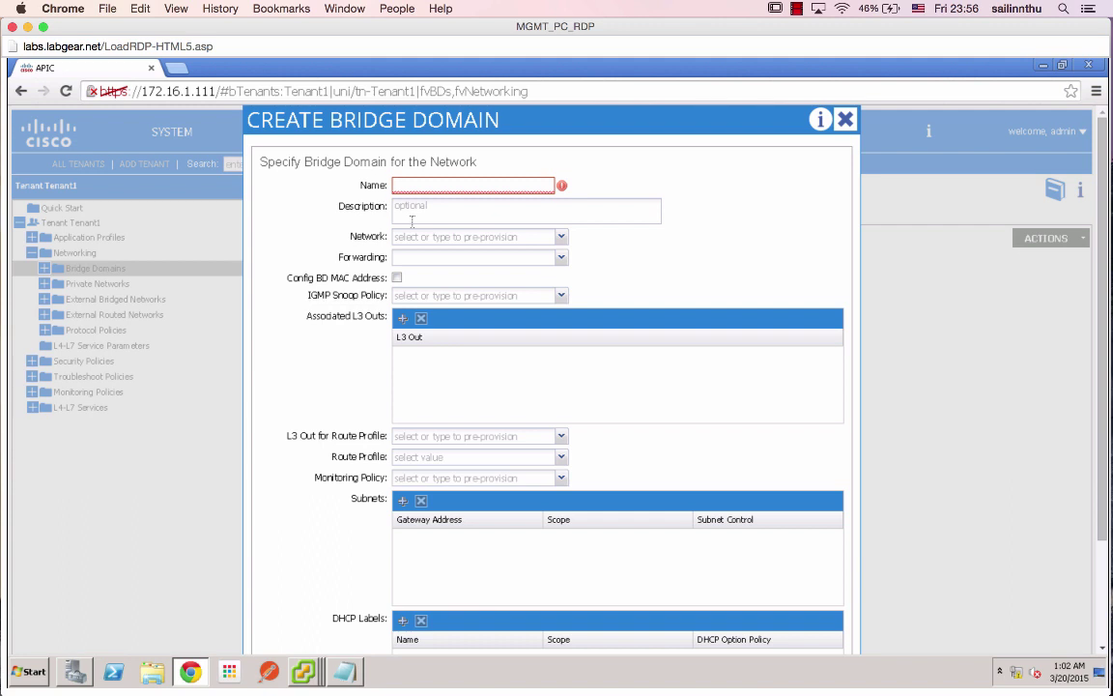
{"action": "type", "text": "VMData-W"}
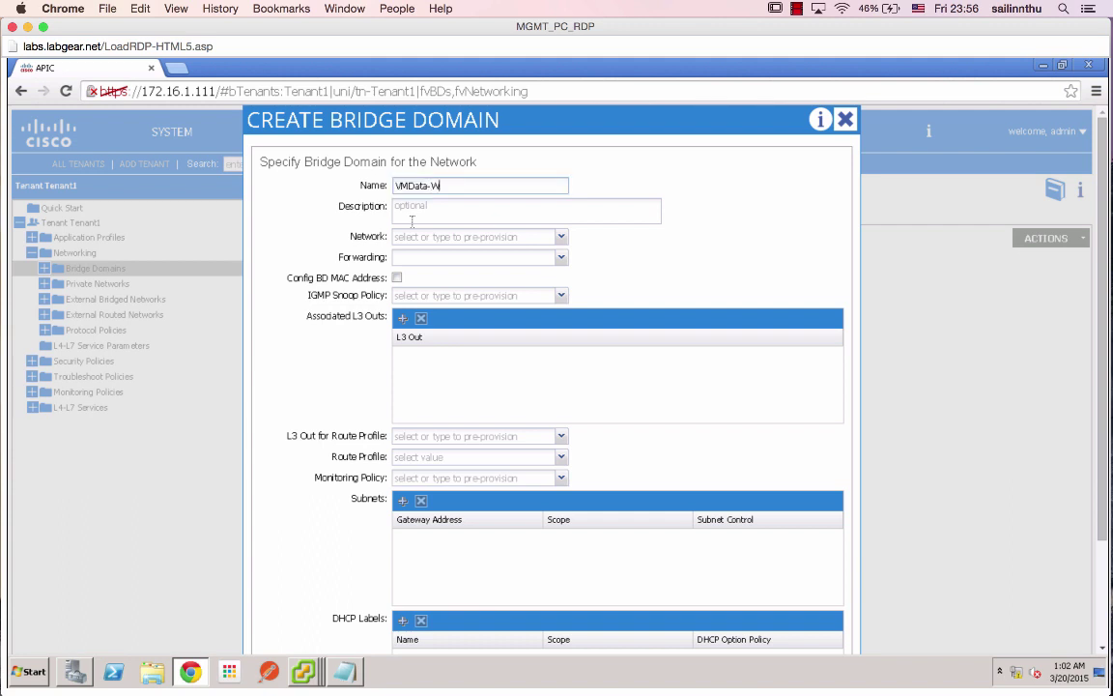
{"action": "type", "text": "eb"}
{"action": "left_click", "coordinate": [562, 236]}
{"action": "left_click", "coordinate": [435, 269]}
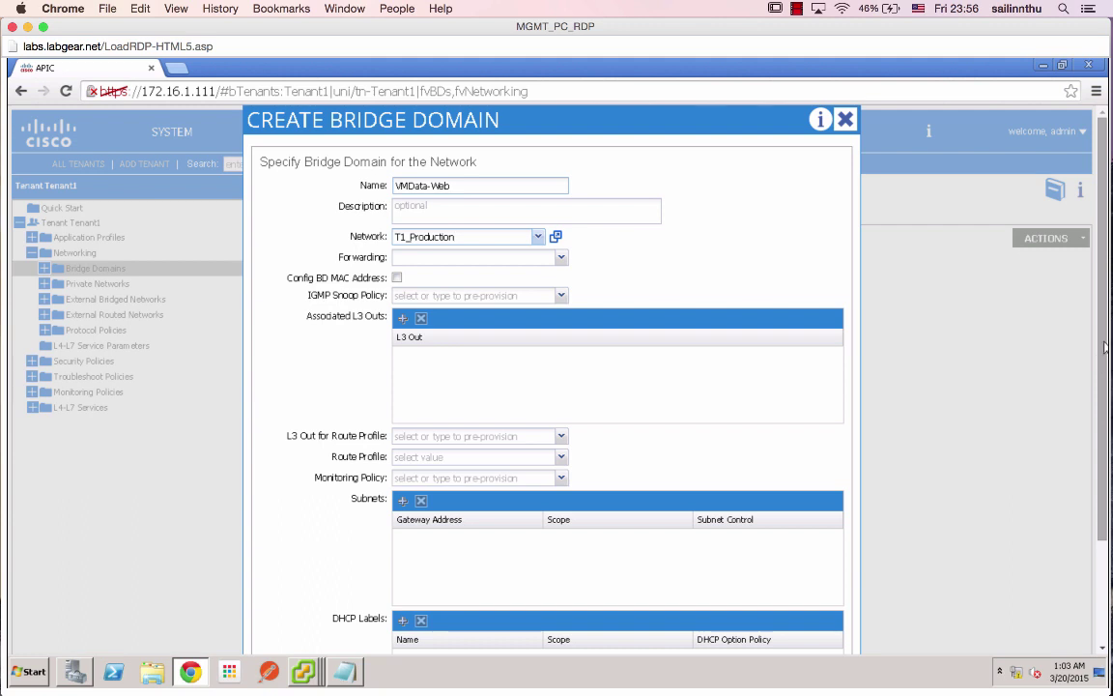
{"action": "scroll", "coordinate": [1104, 386], "scroll_direction": "down", "scroll_amount": 2}
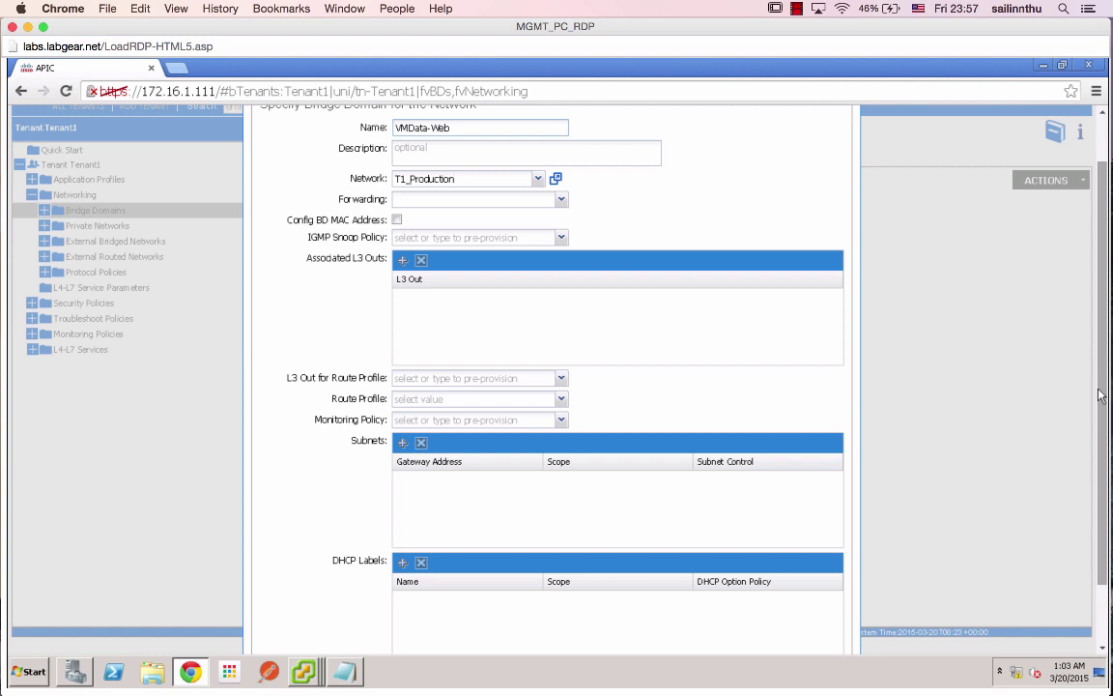
{"action": "left_click_drag", "start_coordinate": [1105, 391], "coordinate": [1108, 452]}
{"action": "scroll", "coordinate": [1107, 445], "scroll_direction": "down", "scroll_amount": 1}
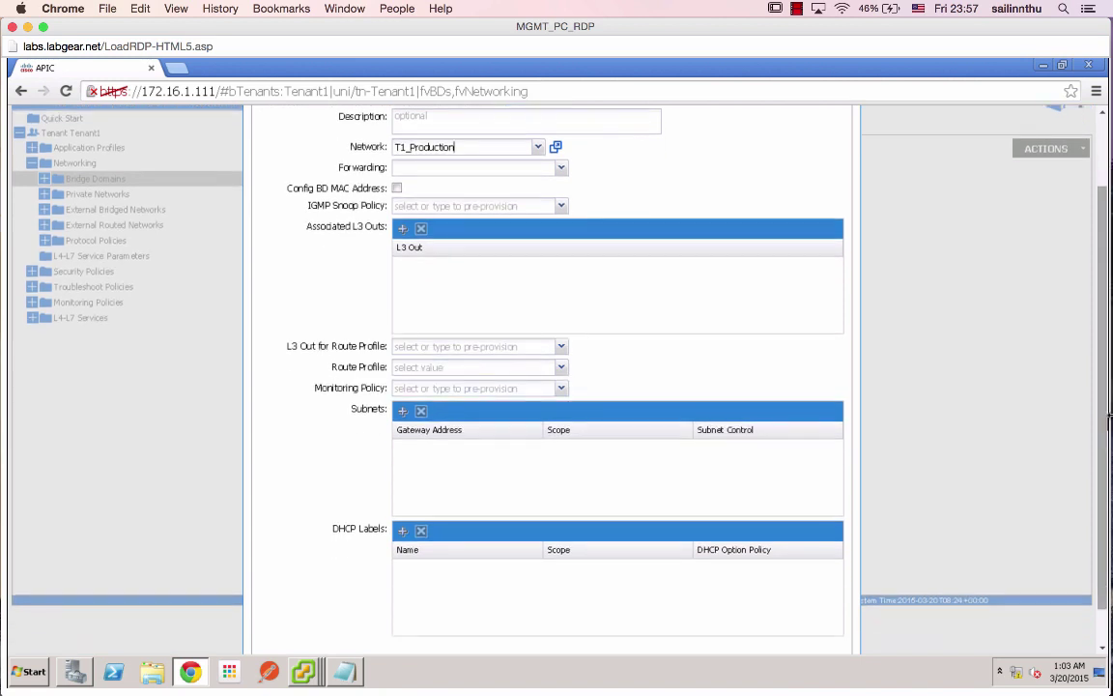
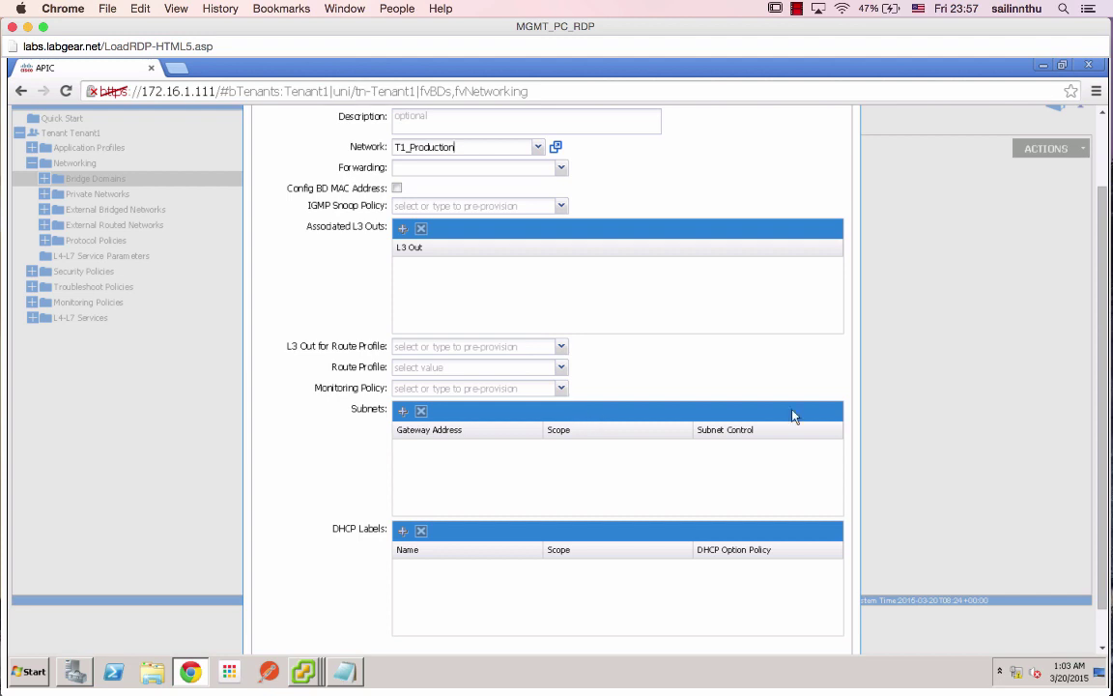
{"action": "scroll", "coordinate": [1101, 522], "scroll_direction": "down", "scroll_amount": 1}
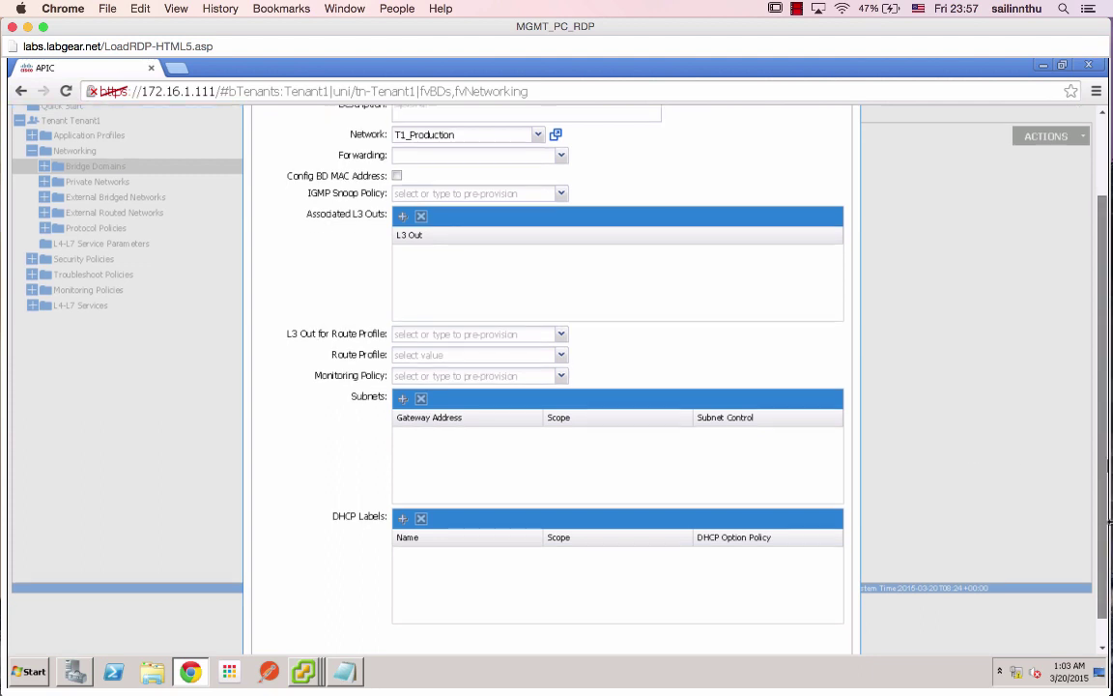
{"action": "scroll", "coordinate": [1063, 524], "scroll_direction": "down", "scroll_amount": 2}
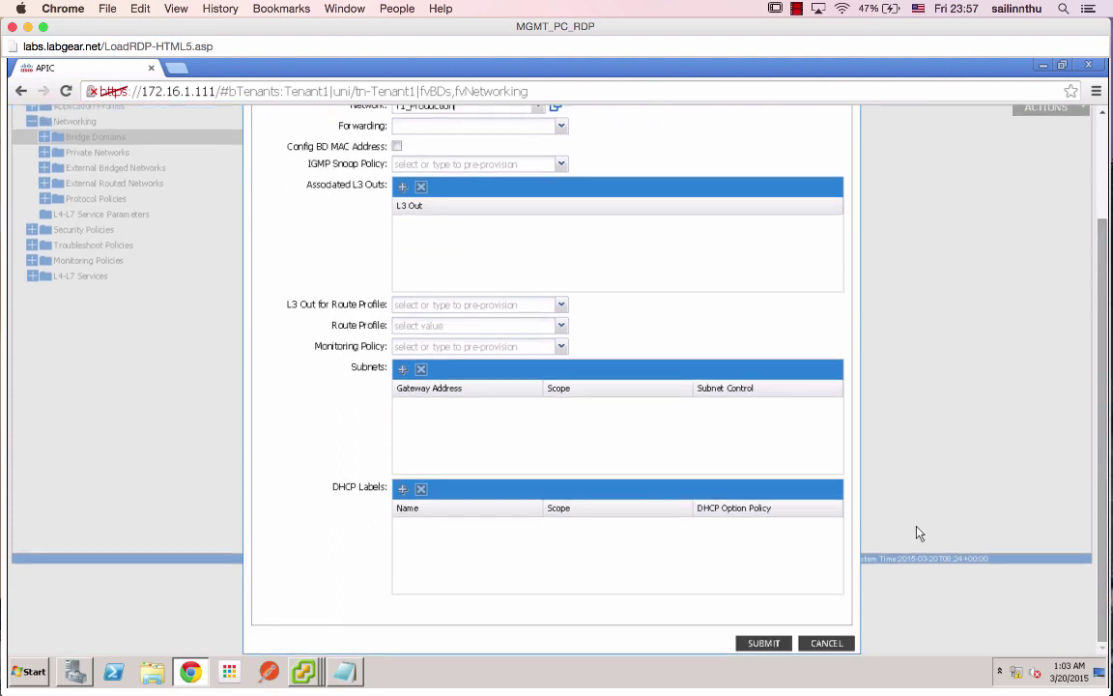
{"action": "left_click", "coordinate": [763, 643]}
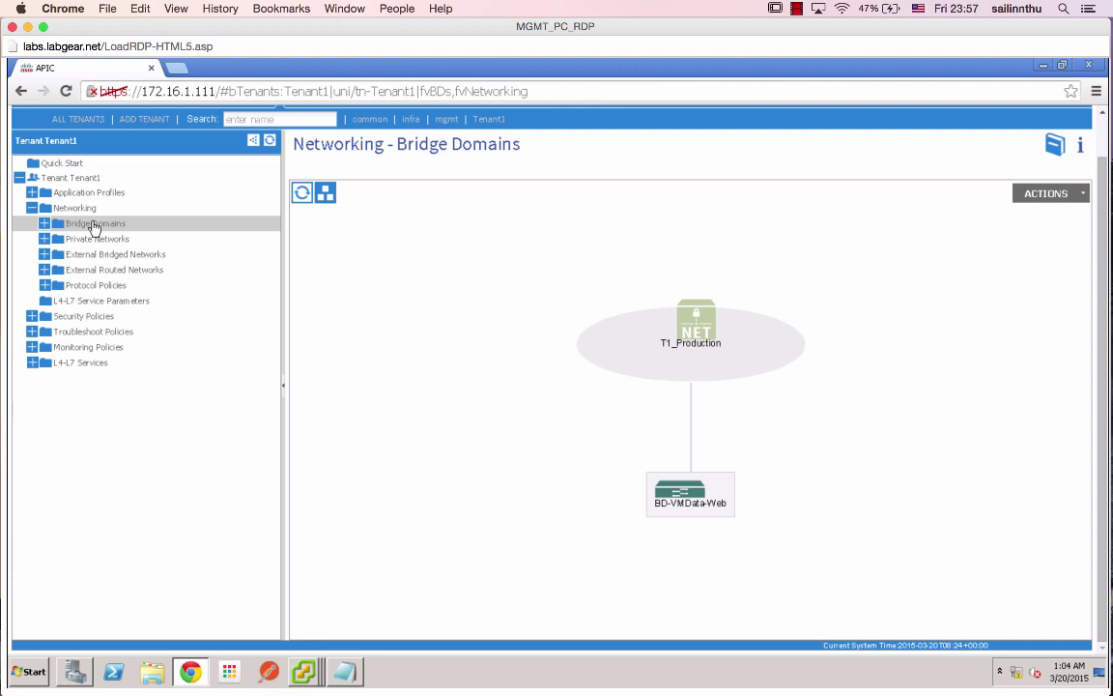
Create a private subnet under the VMData-Web bridge domain with gateway IP 192.168.10.1 and mask 255.255.255.0
{"action": "left_click", "coordinate": [44, 223]}
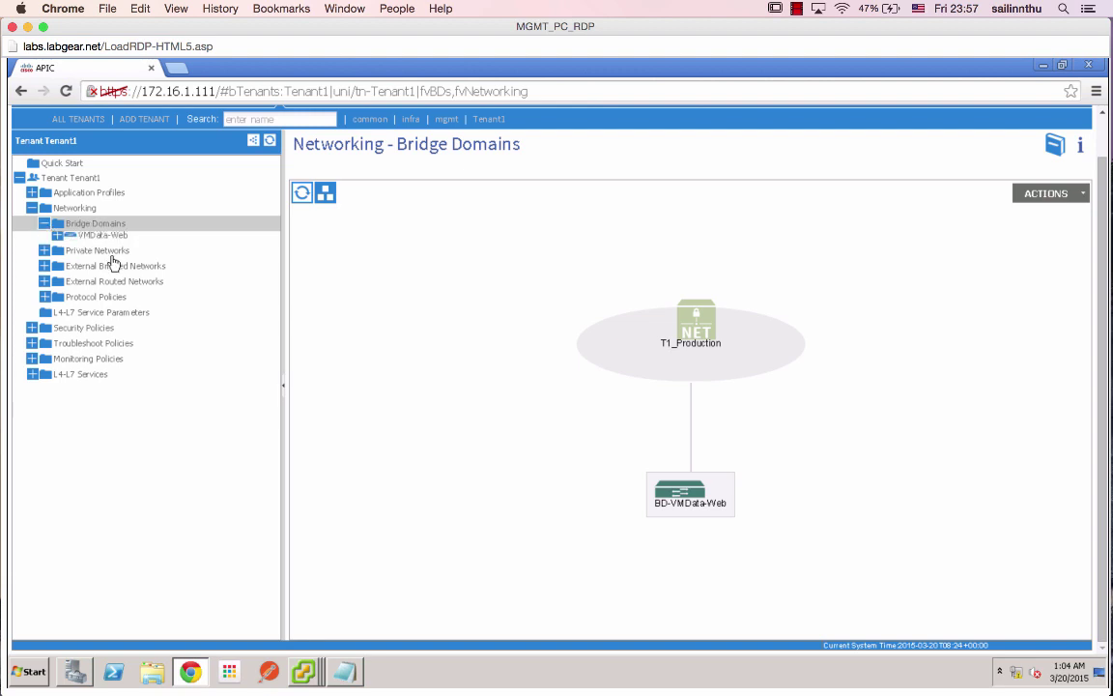
{"action": "left_click", "coordinate": [58, 238]}
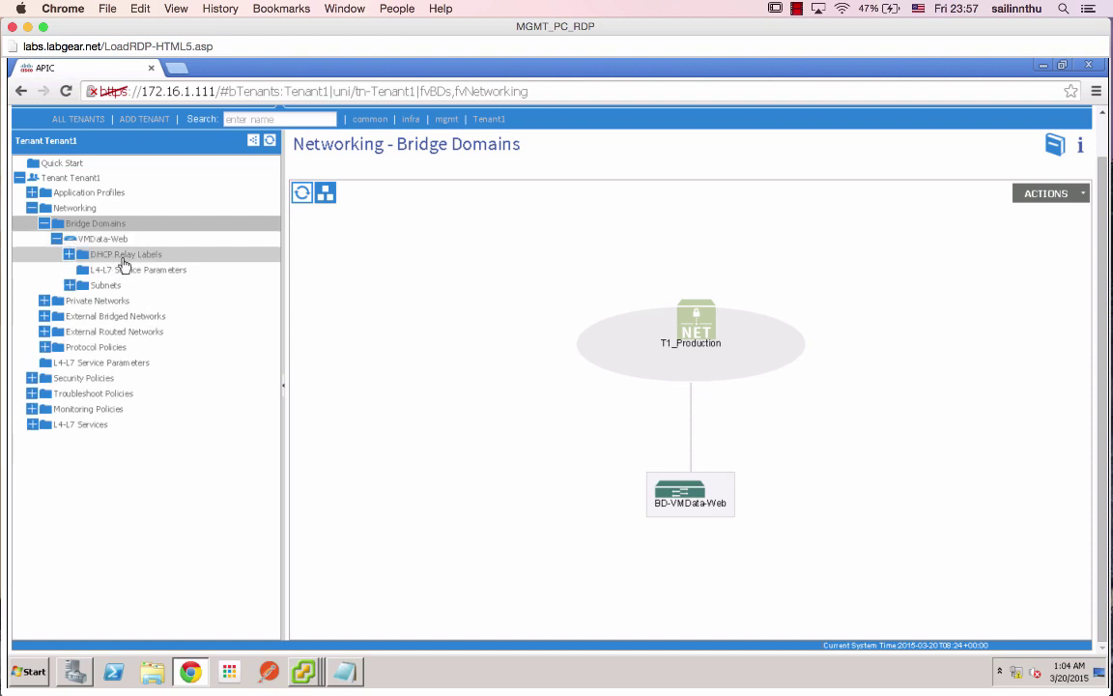
{"action": "left_click", "coordinate": [105, 286]}
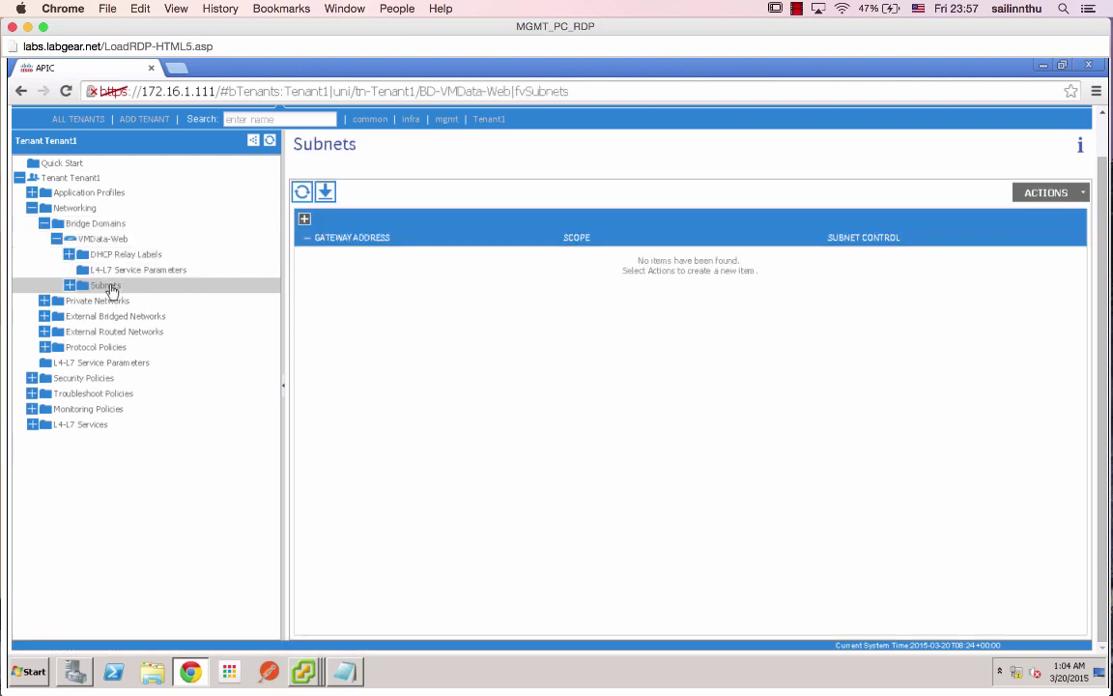
{"action": "right_click", "coordinate": [110, 290]}
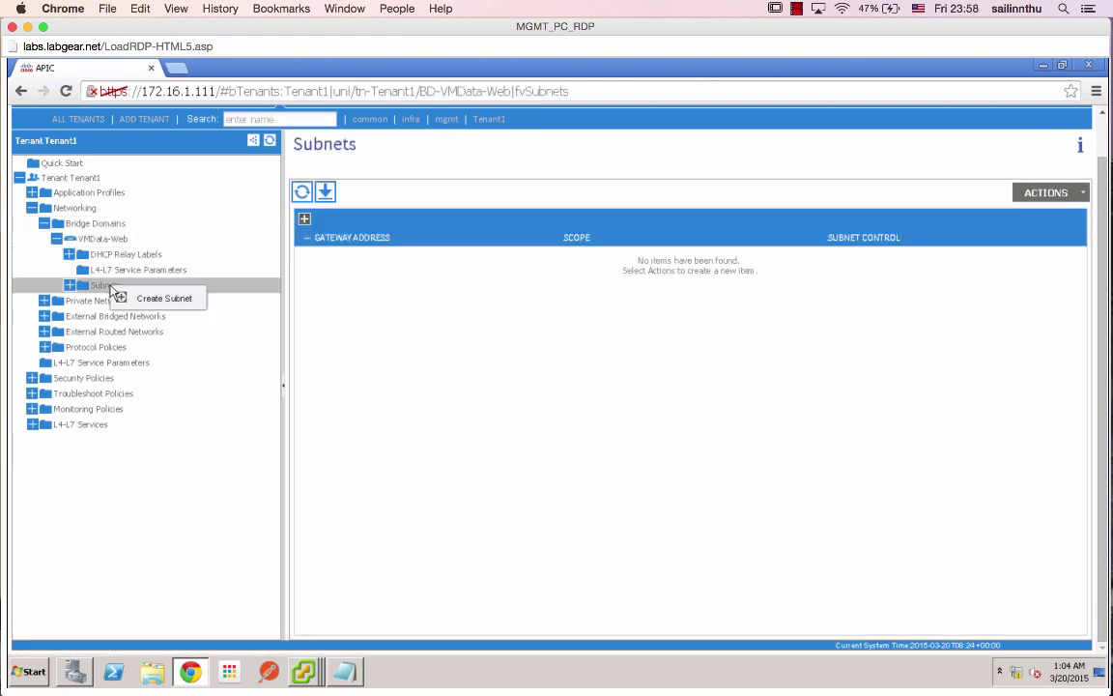
{"action": "left_click", "coordinate": [112, 294]}
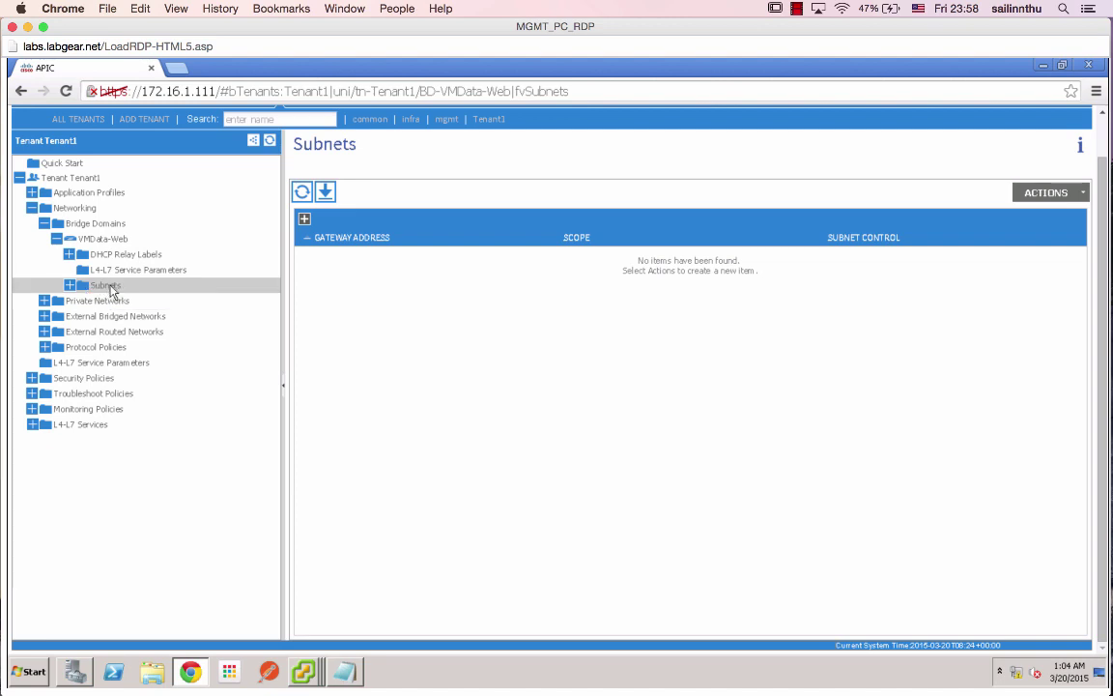
{"action": "right_click", "coordinate": [108, 290]}
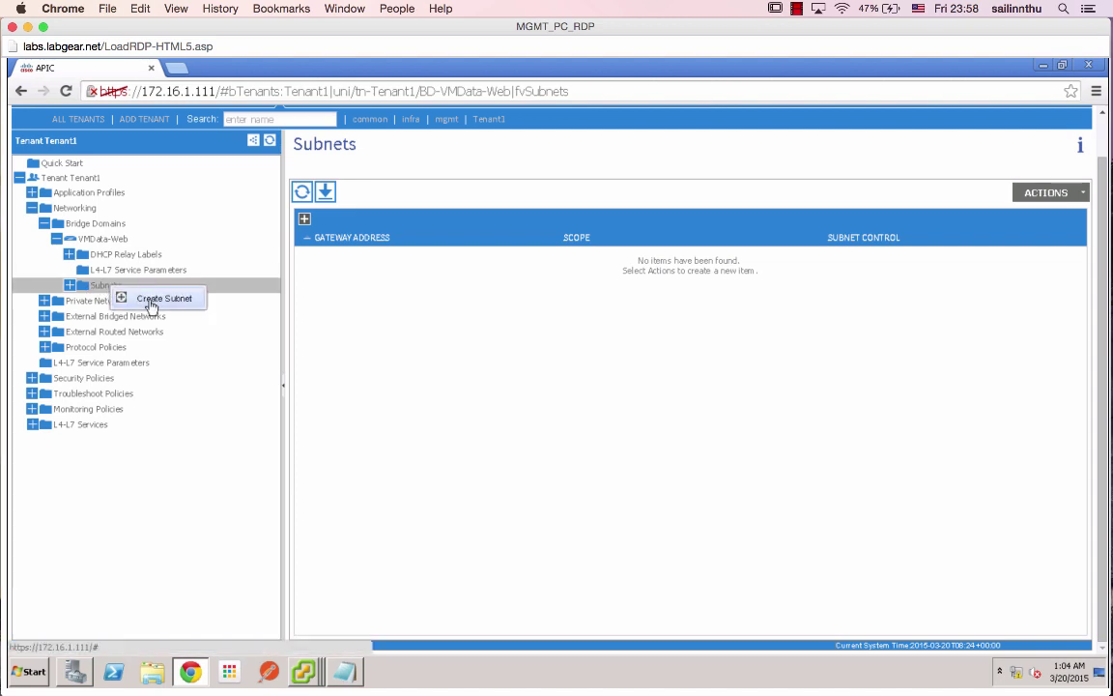
{"action": "left_click", "coordinate": [149, 306]}
{"action": "left_click", "coordinate": [450, 294]}
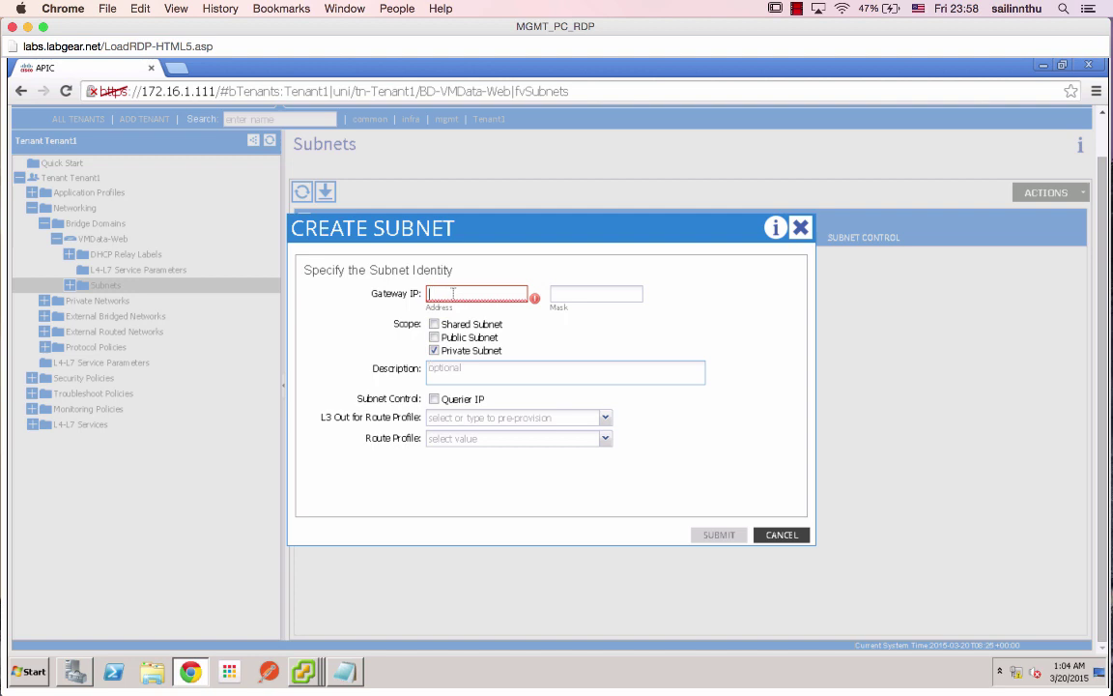
{"action": "type", "text": "192.168.10.1"}
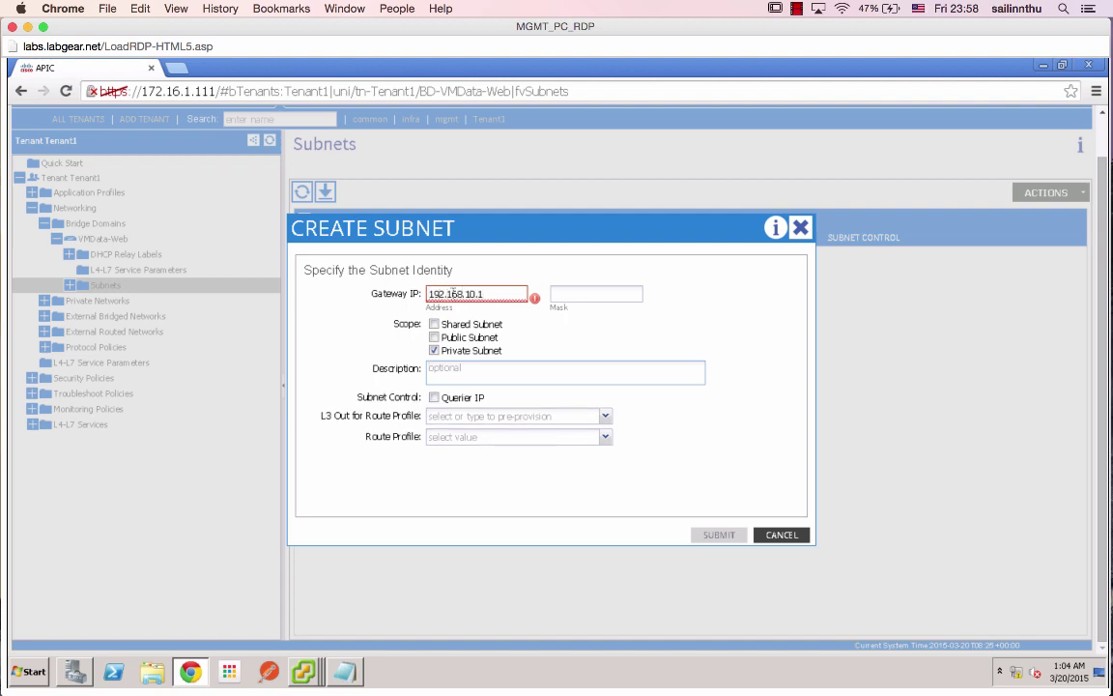
{"action": "type", "text": "255.255.255.0"}
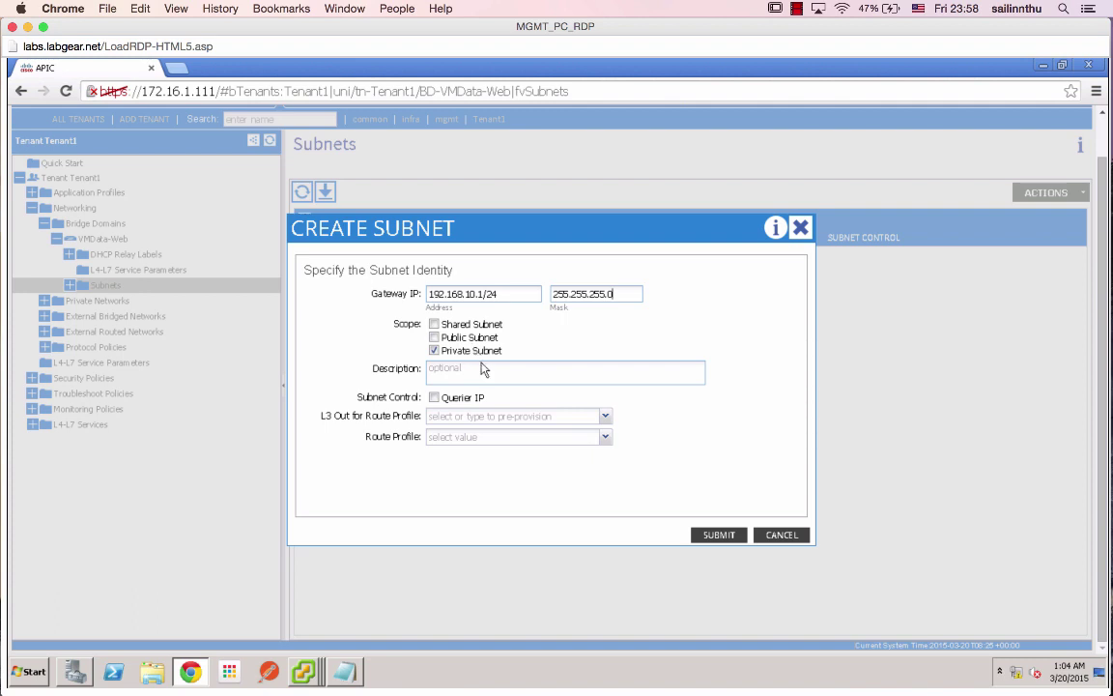
{"action": "left_click", "coordinate": [715, 535]}
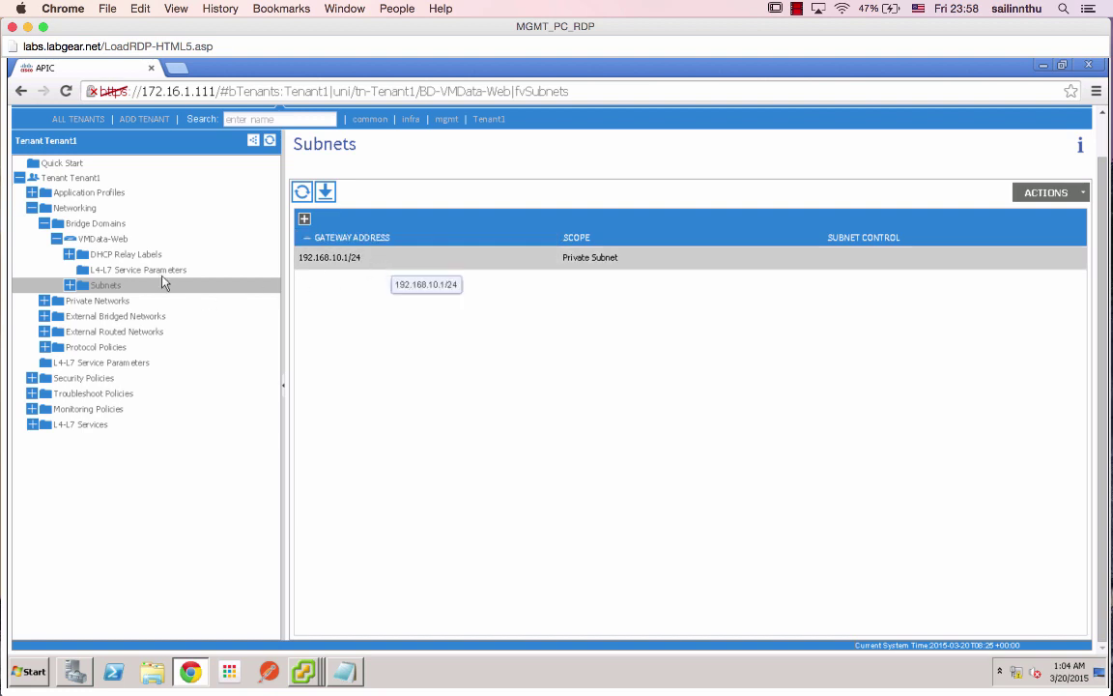
Create a bridge domain named VMData-App in Tenant1 and associate it with the T1_Production network
{"action": "left_click", "coordinate": [102, 224]}
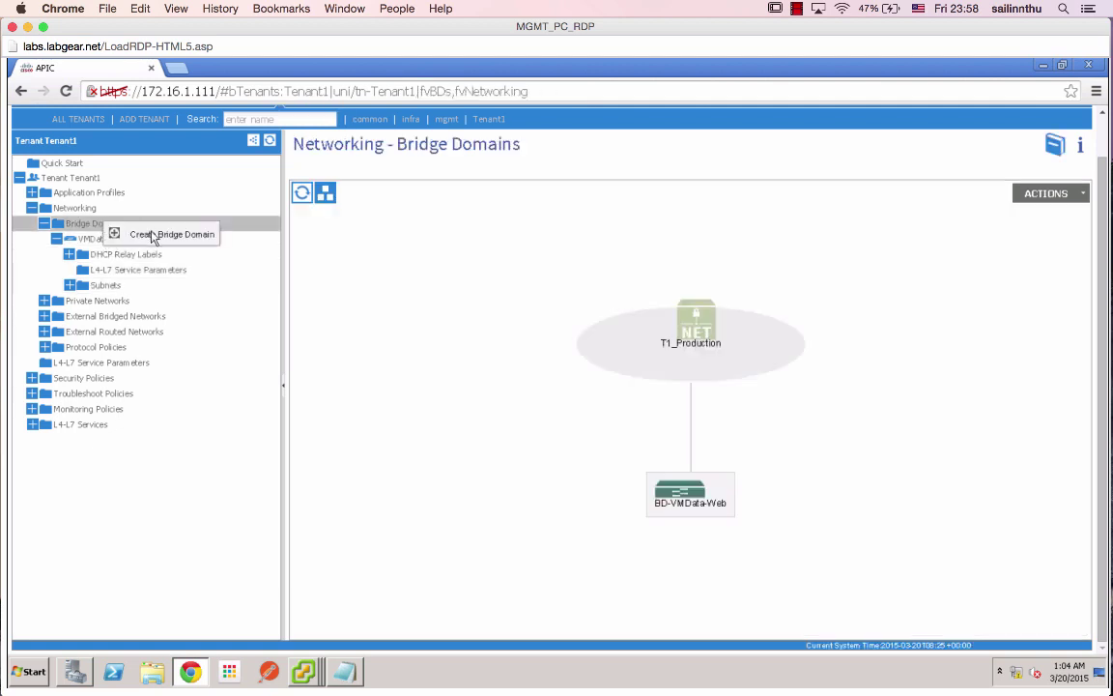
{"action": "left_click", "coordinate": [153, 235]}
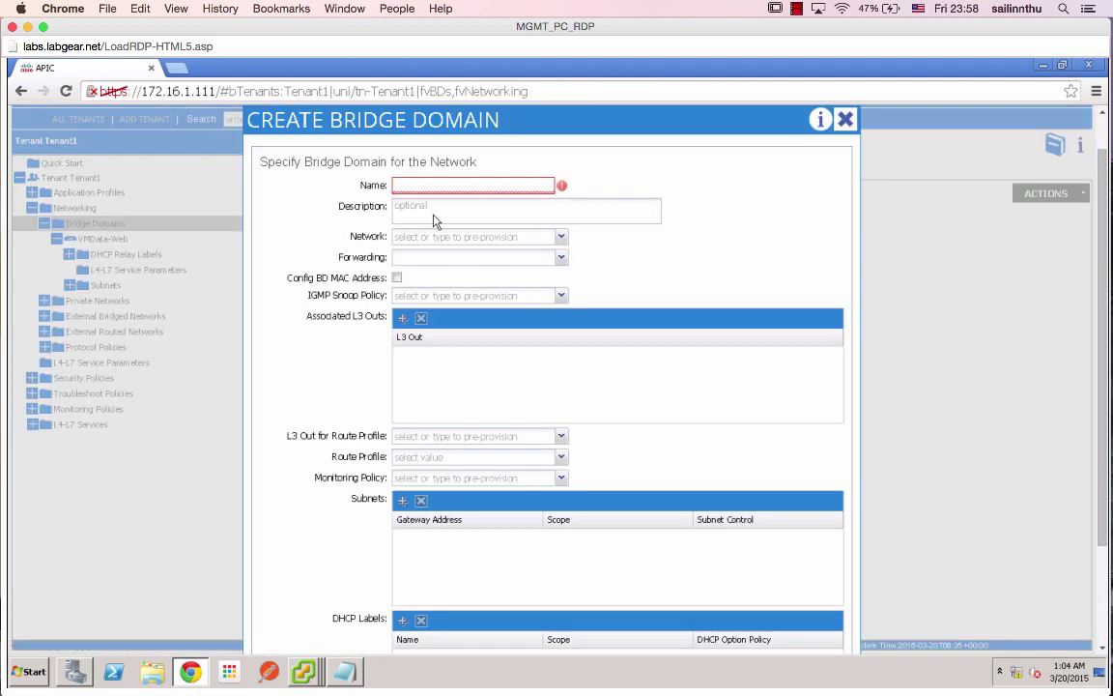
{"action": "type", "text": "VMData-App"}
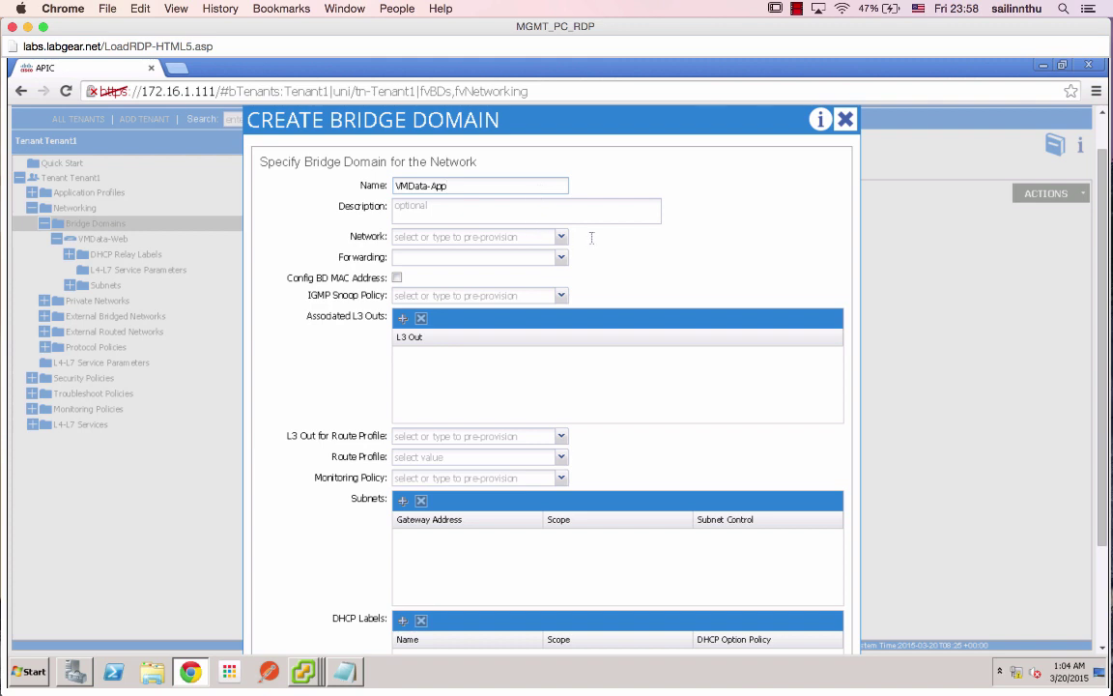
{"action": "left_click", "coordinate": [561, 236]}
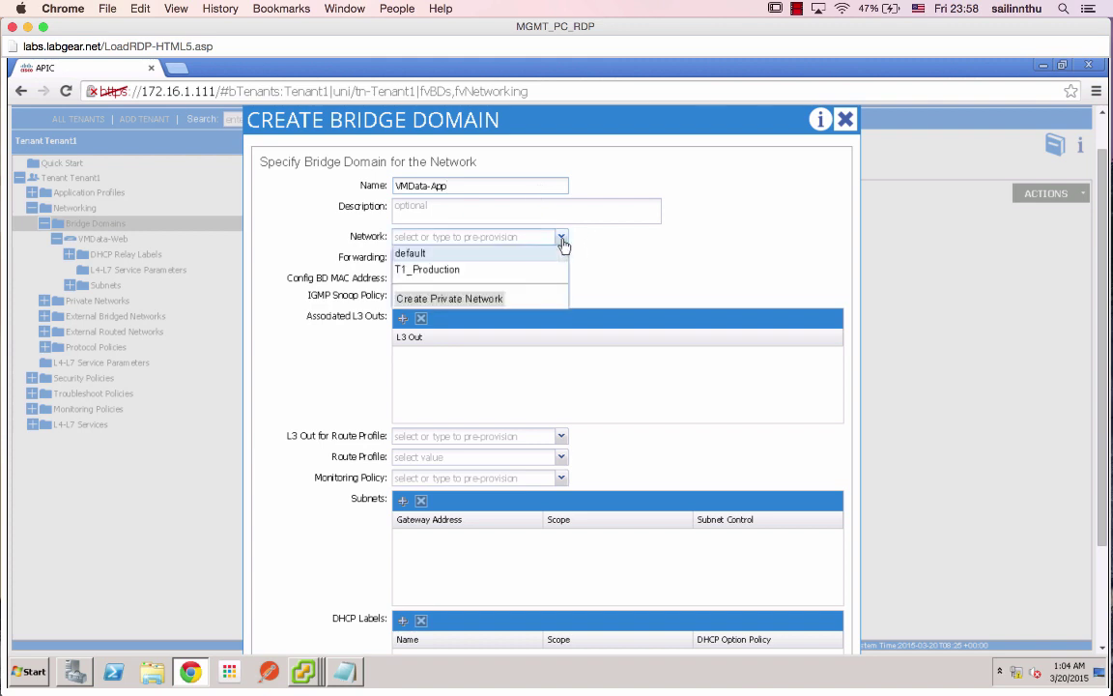
{"action": "left_click", "coordinate": [447, 270]}
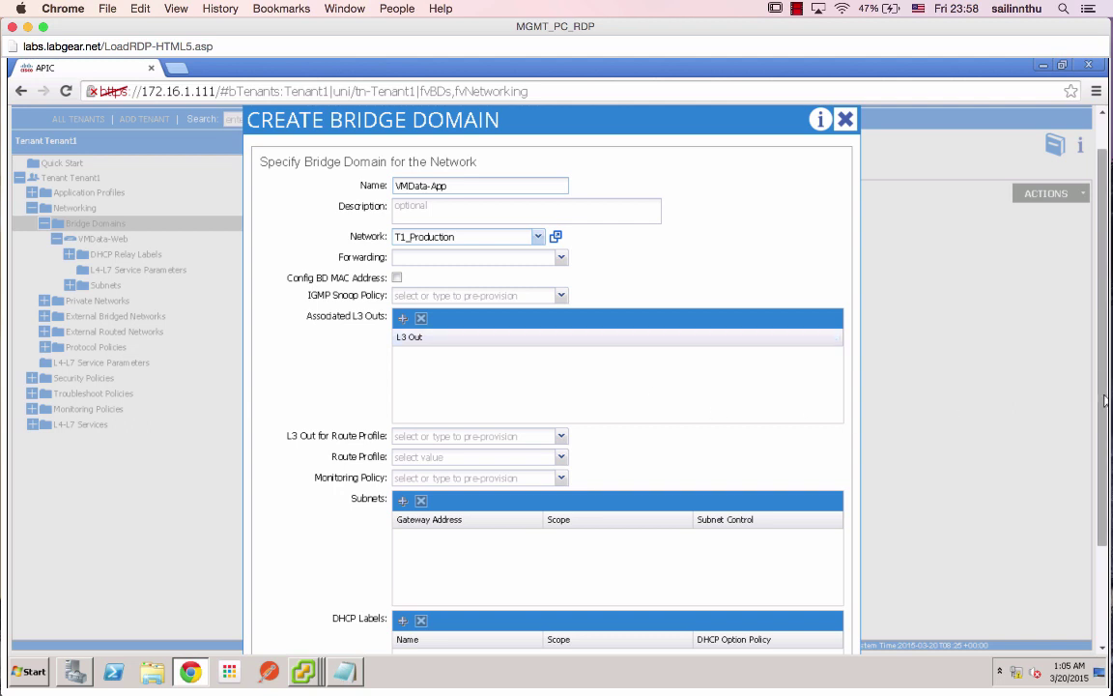
{"action": "scroll", "coordinate": [1075, 535], "scroll_direction": "down", "scroll_amount": 3}
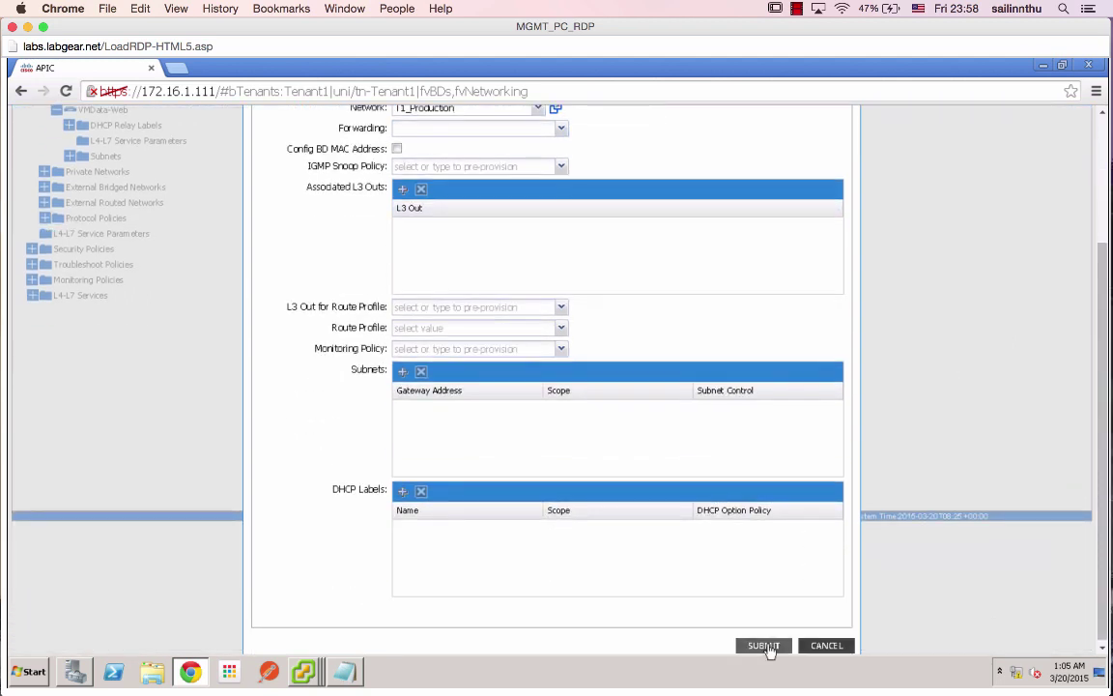
{"action": "left_click", "coordinate": [768, 647]}
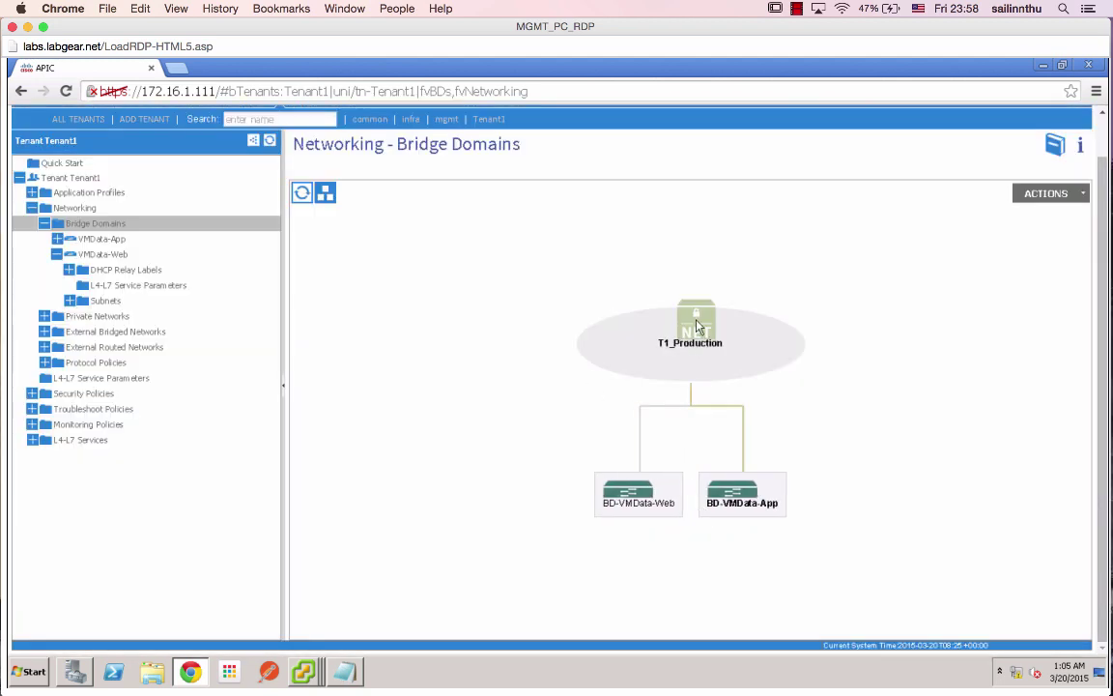
Create a private subnet under the VMData-App bridge domain with gateway IP 192.168.11.1 and mask 255.255.255.0
{"action": "left_click", "coordinate": [109, 238]}
{"action": "right_click", "coordinate": [103, 285]}
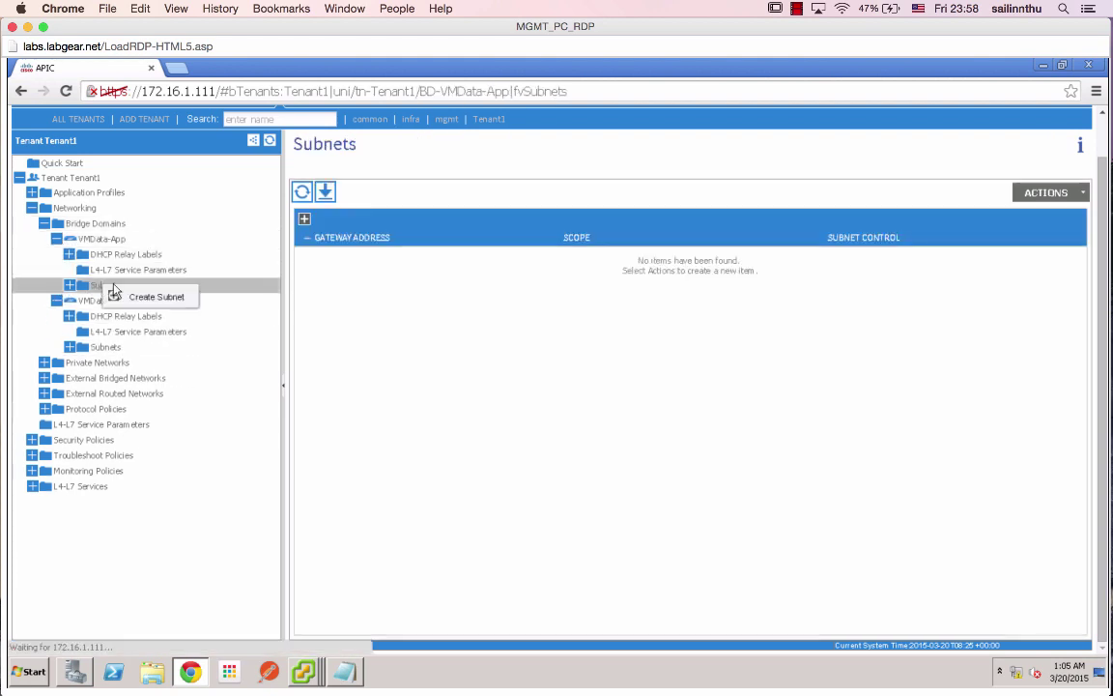
{"action": "left_click", "coordinate": [141, 296]}
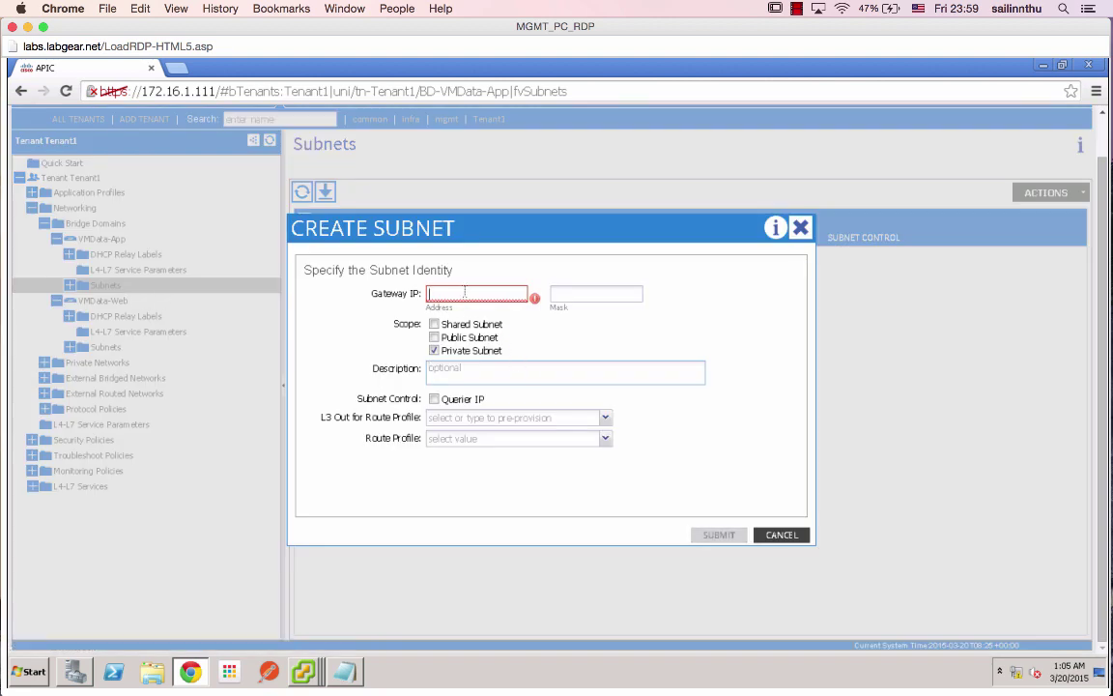
{"action": "type", "text": "192.168."}
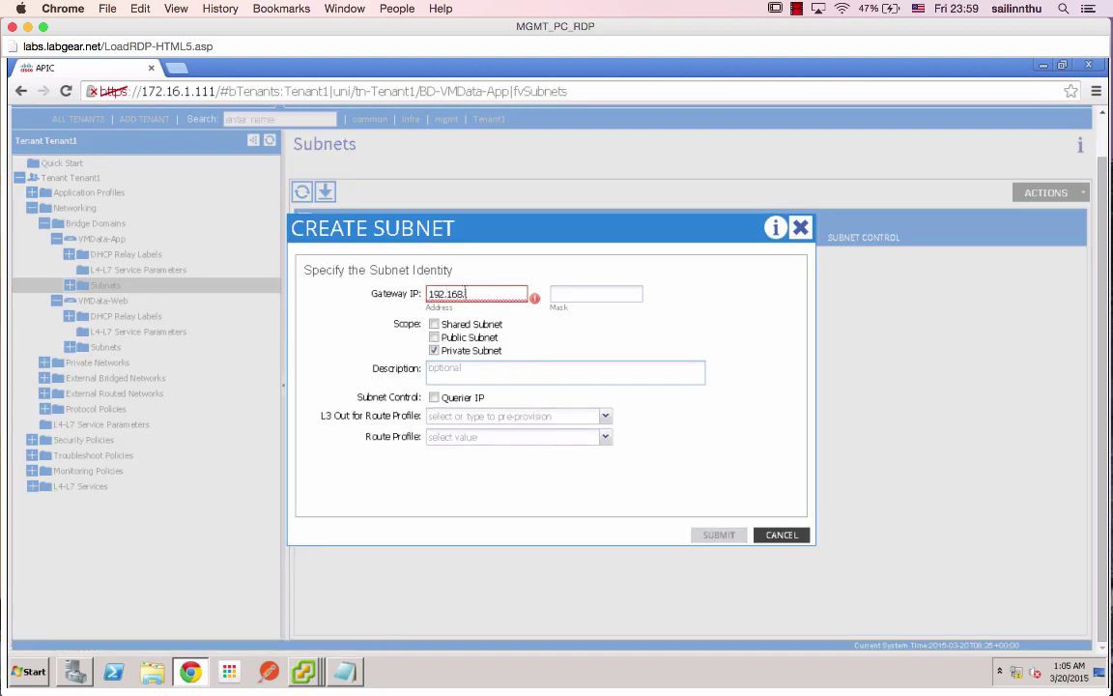
{"action": "type", "text": "11.1"}
{"action": "key", "text": "Tab"}
{"action": "type", "text": "255"}
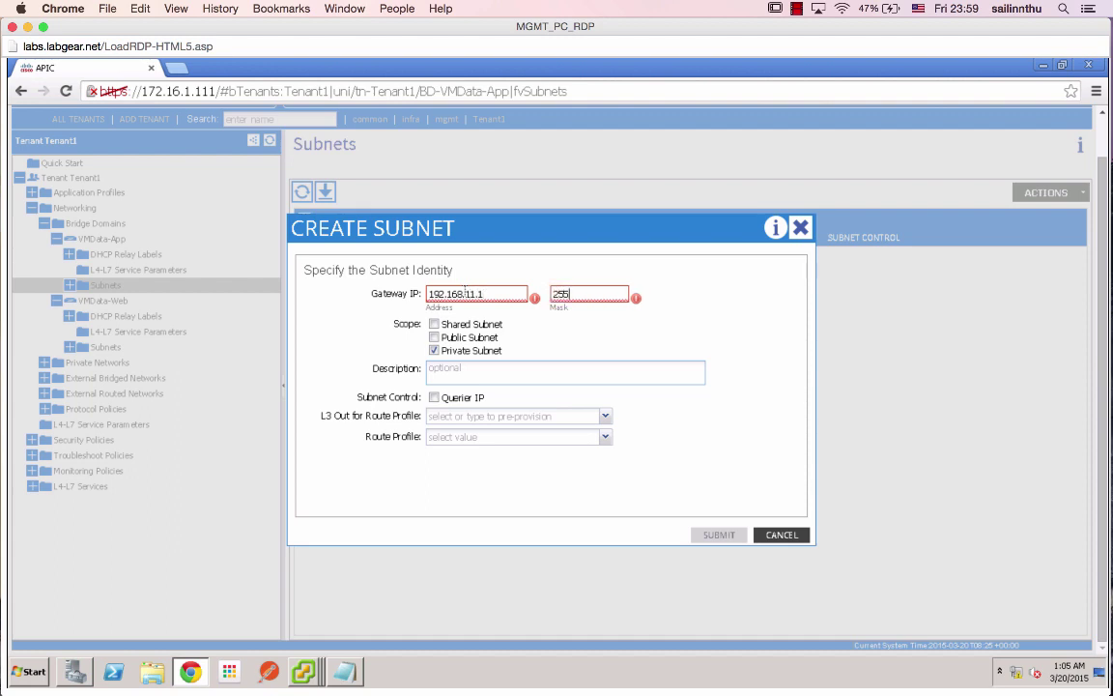
{"action": "type", "text": ".255.255.0"}
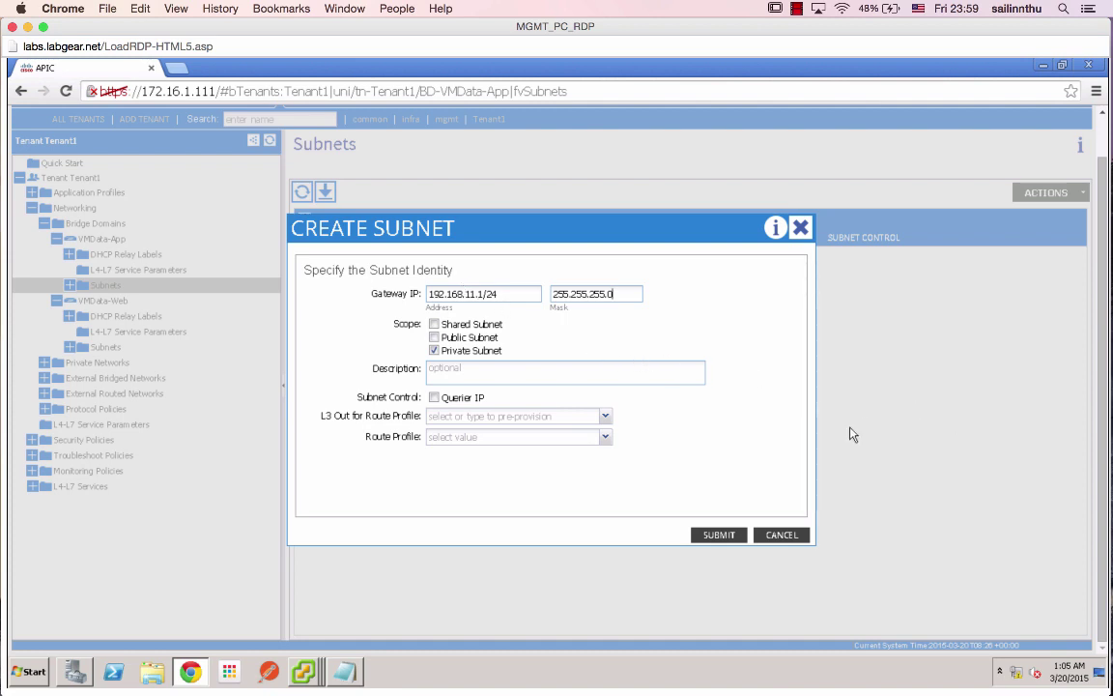
{"action": "left_click", "coordinate": [717, 537]}
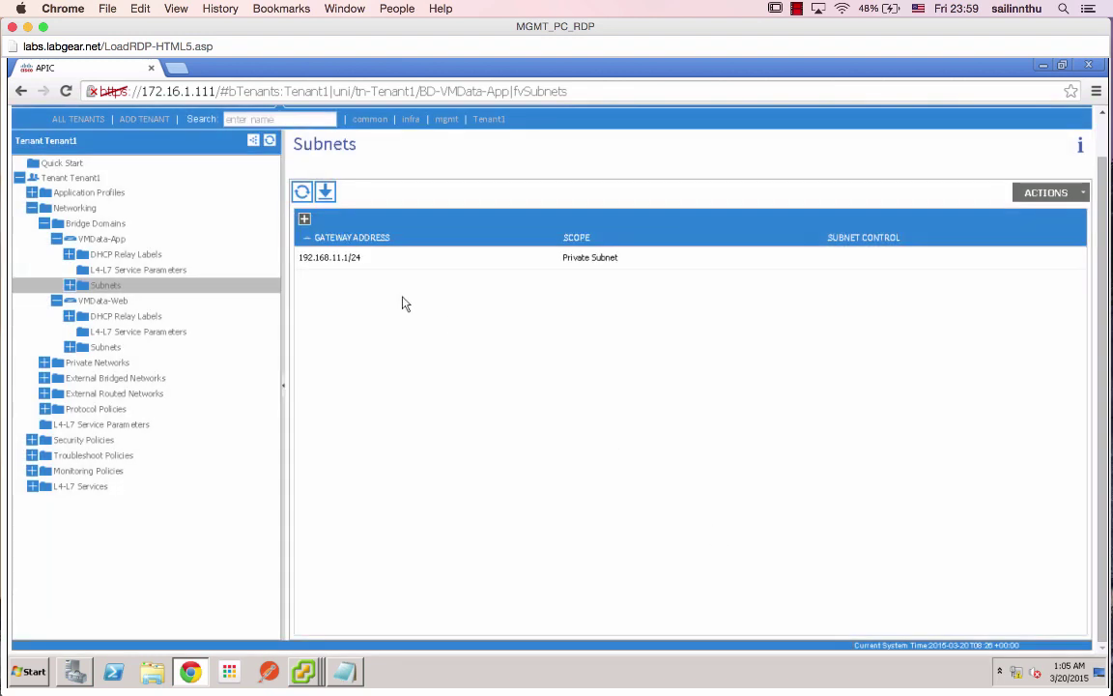
Enable ARP flooding in the VMData-App bridge domain's policy properties and submit the change
{"action": "left_click", "coordinate": [87, 225]}
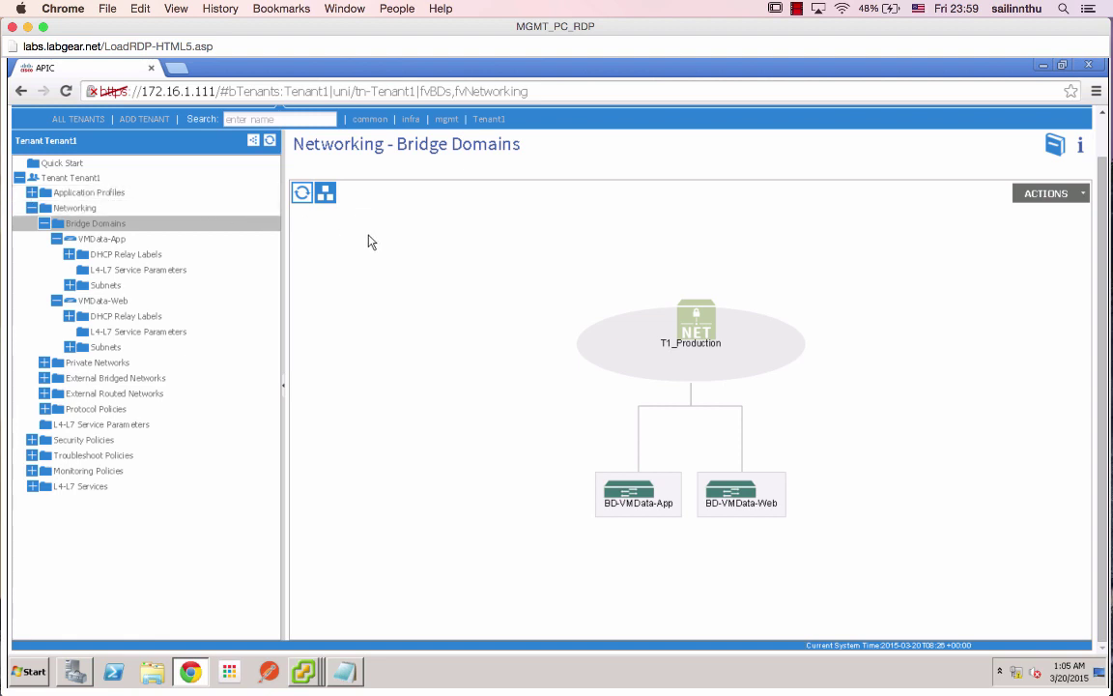
{"action": "left_click", "coordinate": [117, 240]}
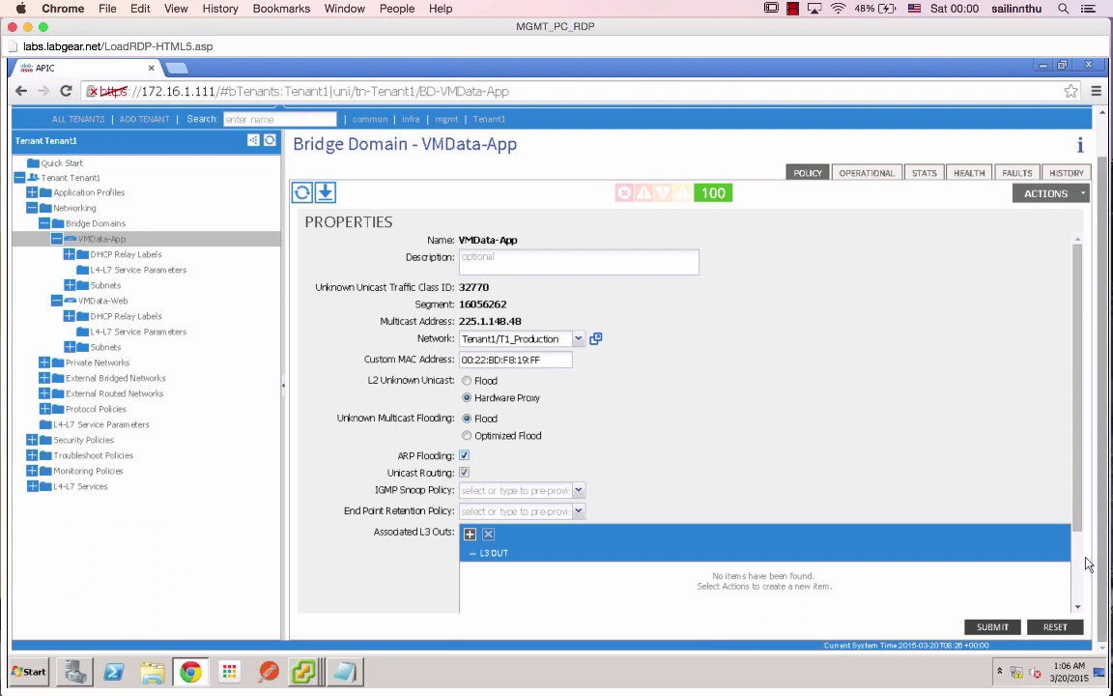
{"action": "scroll", "coordinate": [1088, 598], "scroll_direction": "down", "scroll_amount": 2}
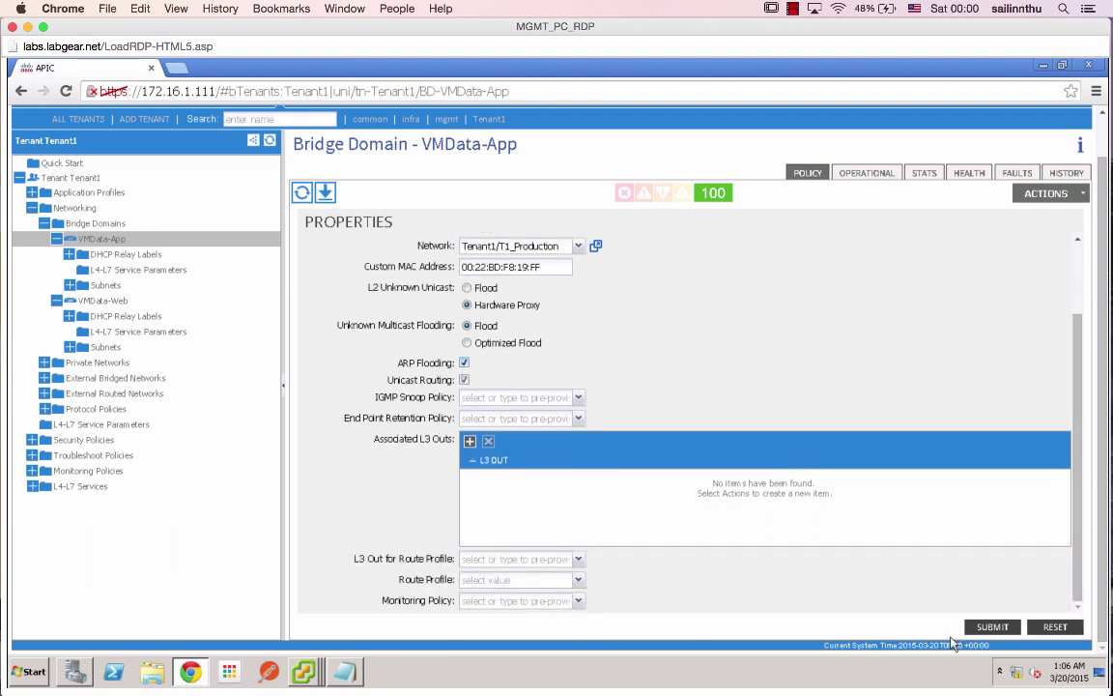
{"action": "left_click", "coordinate": [992, 627]}
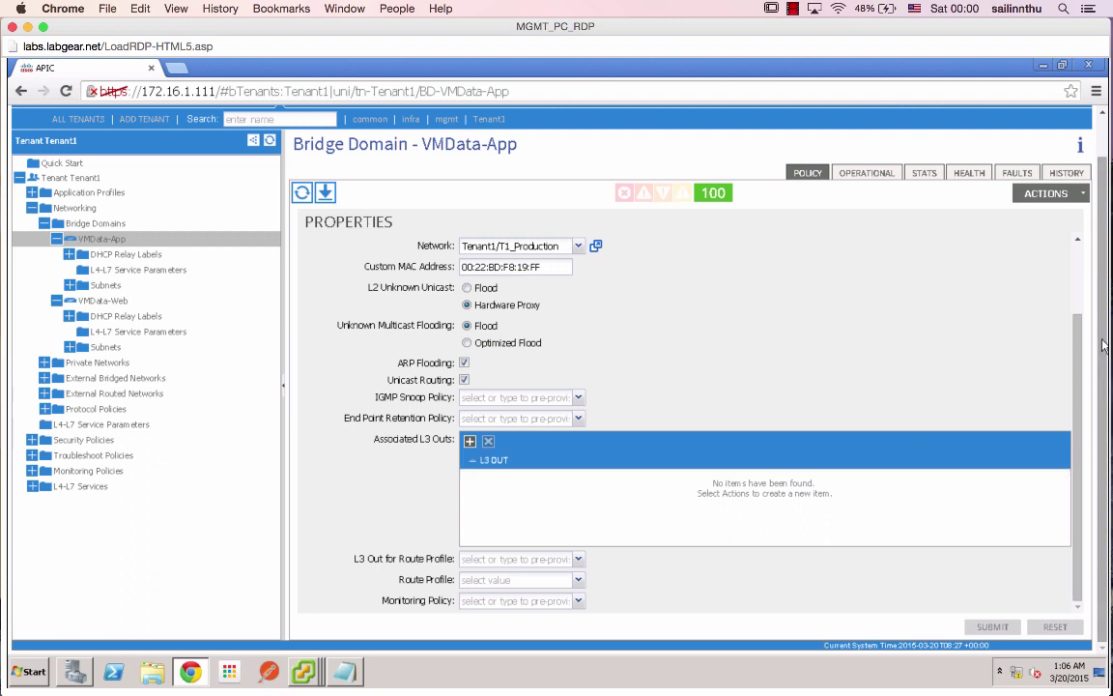
{"action": "scroll", "coordinate": [1103, 344], "scroll_direction": "up", "scroll_amount": 2}
{"action": "scroll", "coordinate": [1082, 344], "scroll_direction": "up", "scroll_amount": 3}
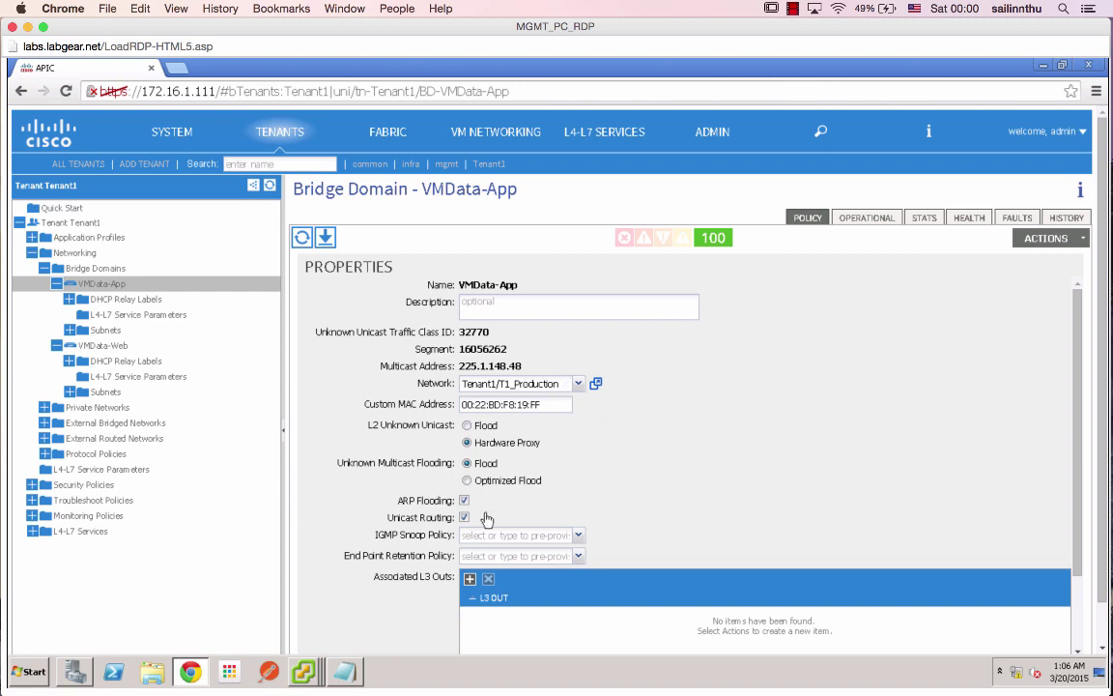
Review Tenant1's networking diagram, the properties and contents of the T1_Production private network, and the bridge domains overview
{"action": "left_click", "coordinate": [78, 254]}
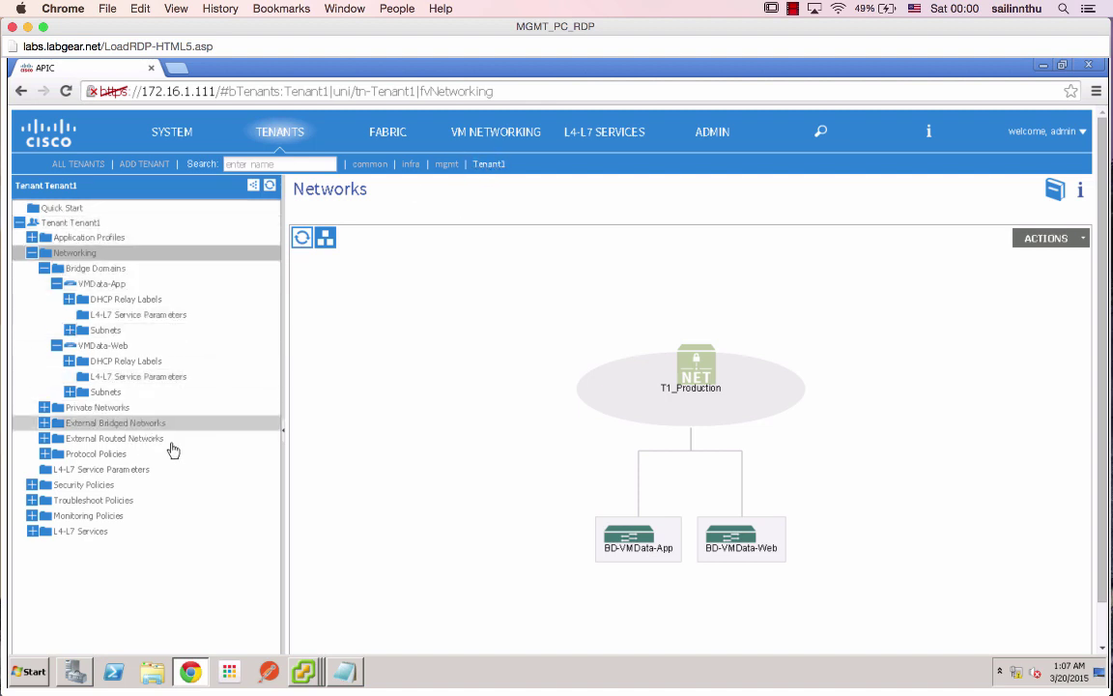
{"action": "left_click", "coordinate": [44, 406]}
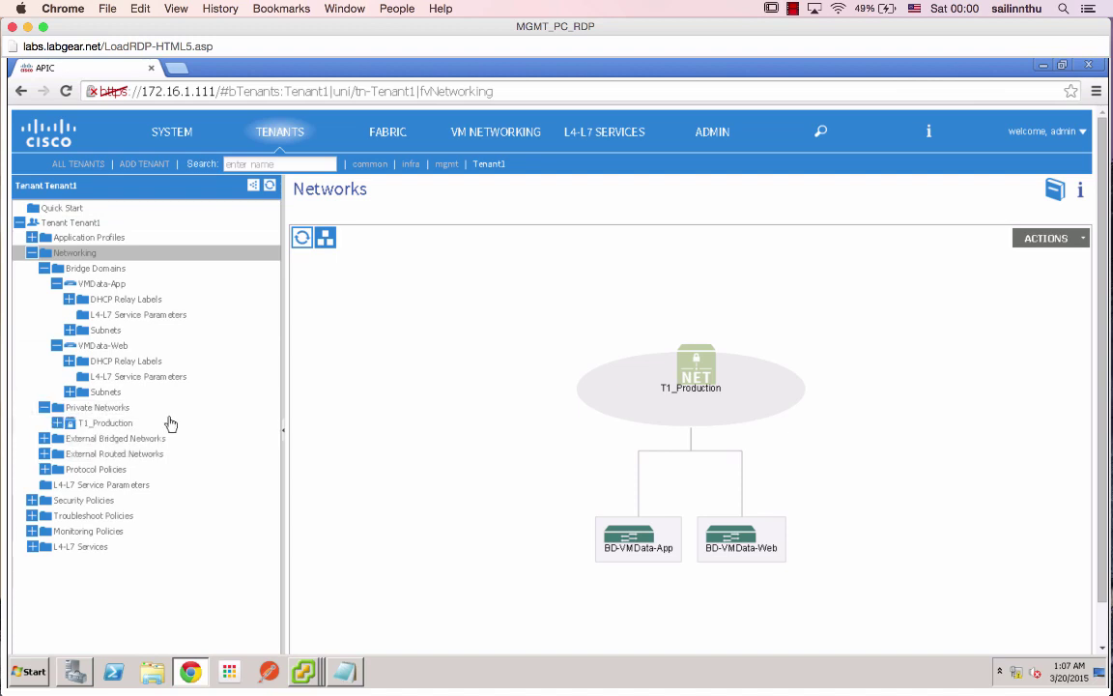
{"action": "left_click", "coordinate": [111, 428]}
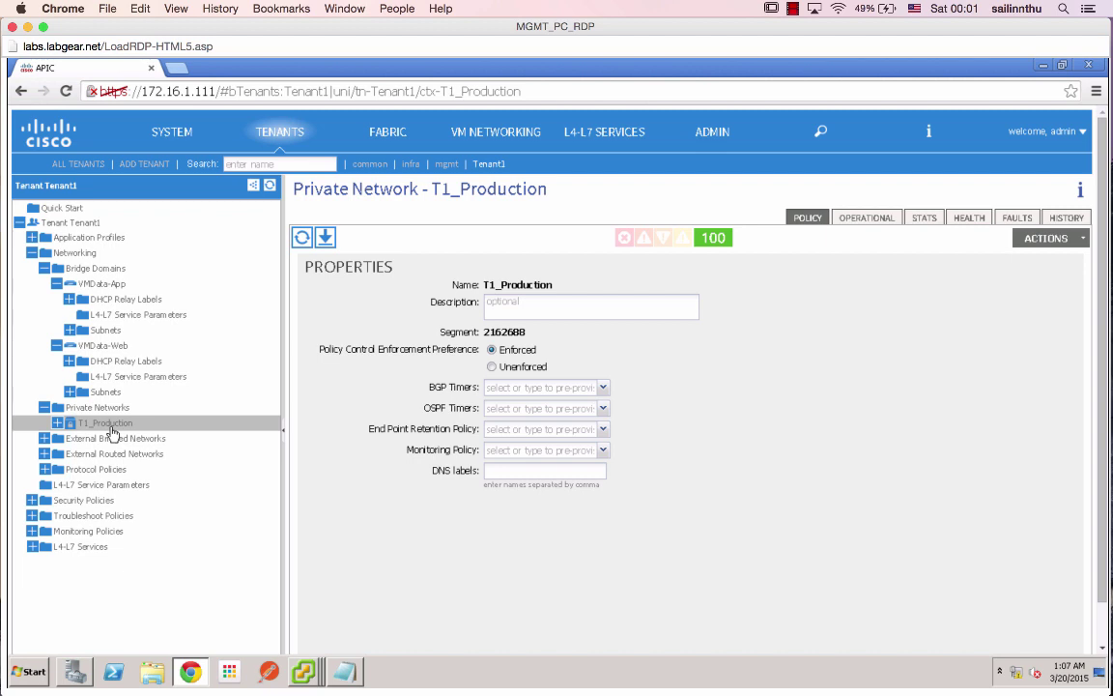
{"action": "left_click", "coordinate": [58, 423]}
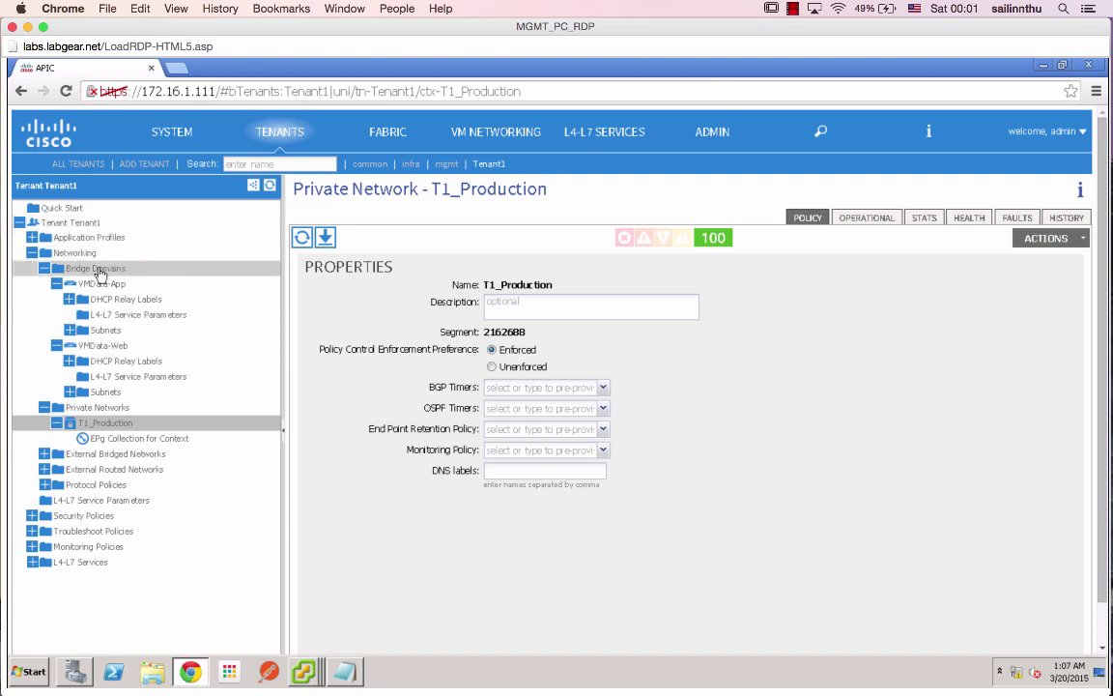
{"action": "left_click", "coordinate": [97, 269]}
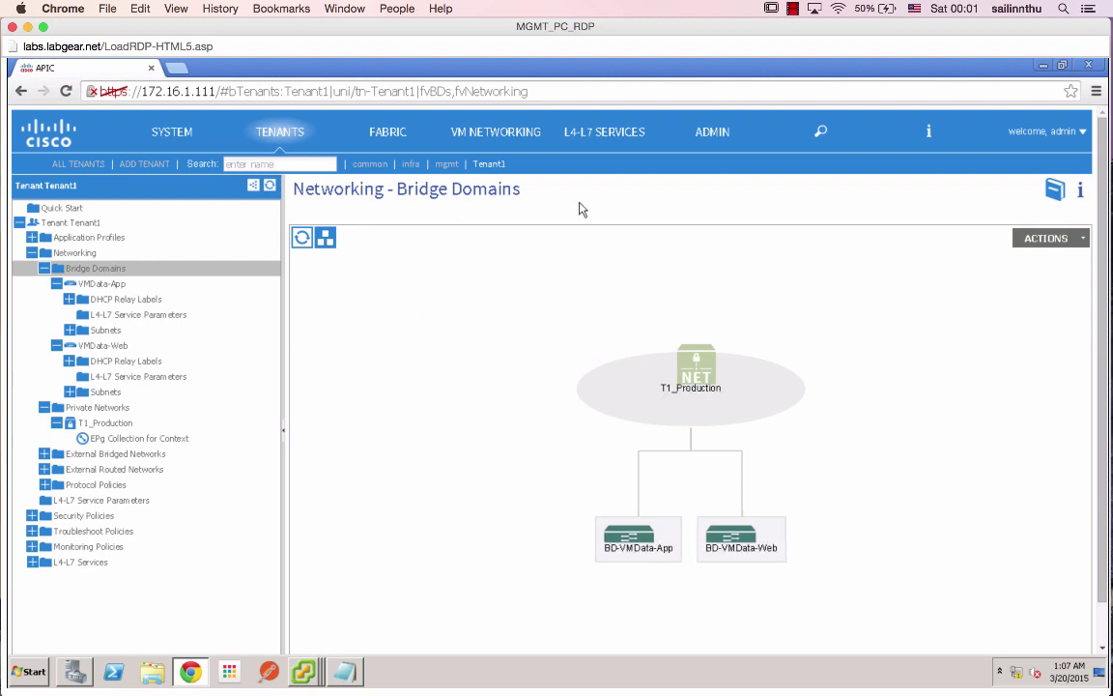
{"action": "left_click", "coordinate": [792, 10]}
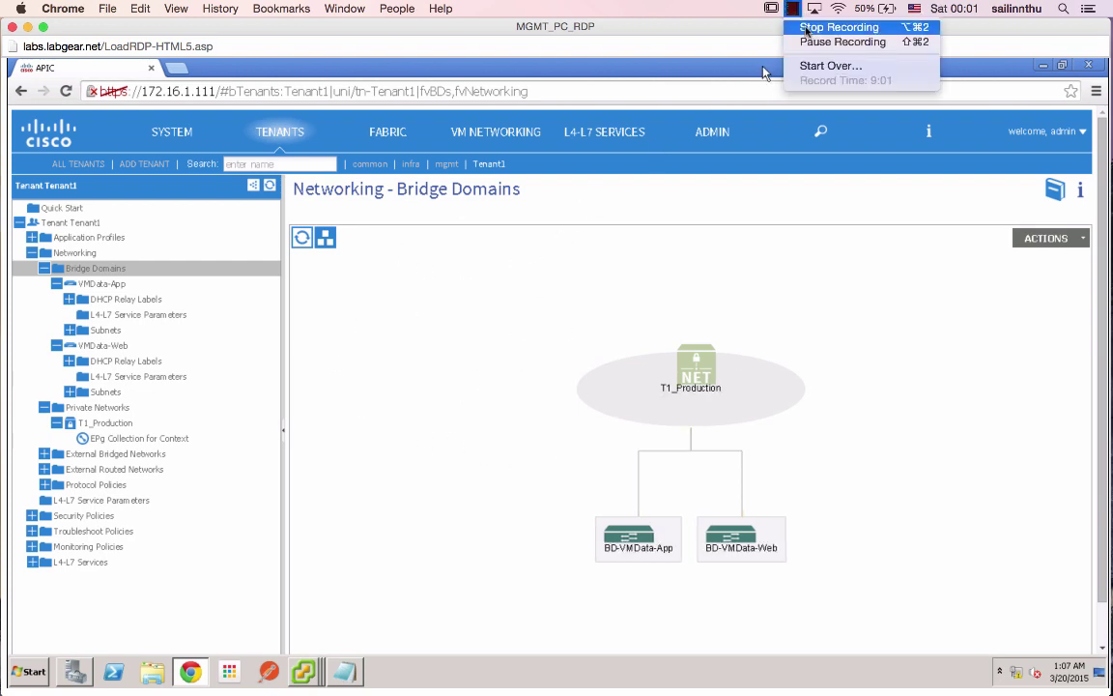